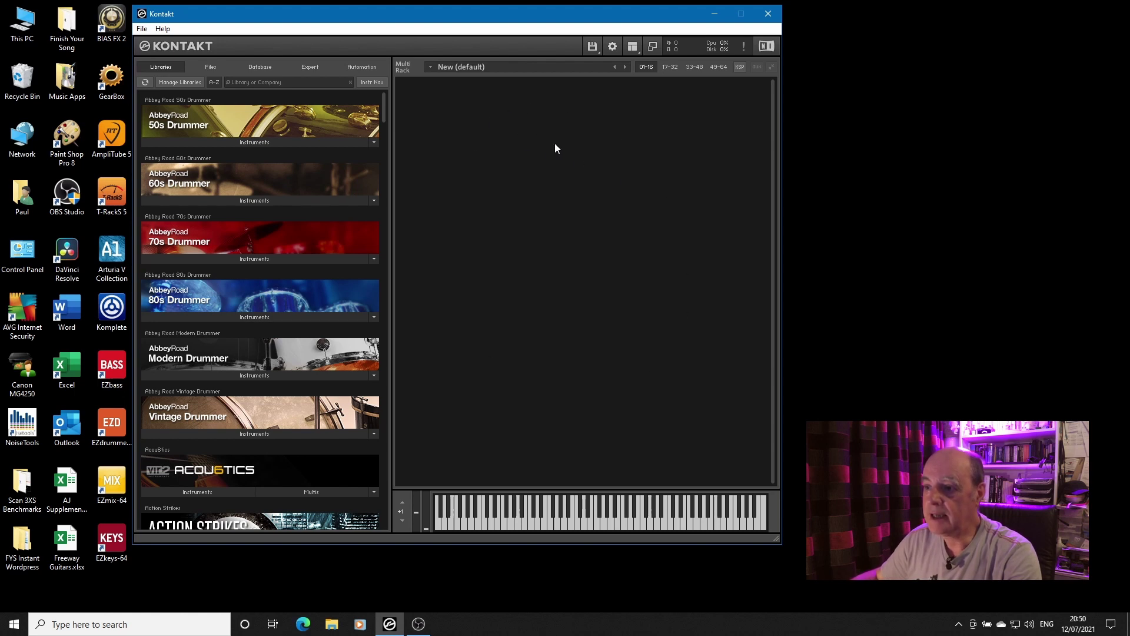
Step: Open Quick-Load from the rack and create a new instrument folder named Drums
right_click(543, 193)
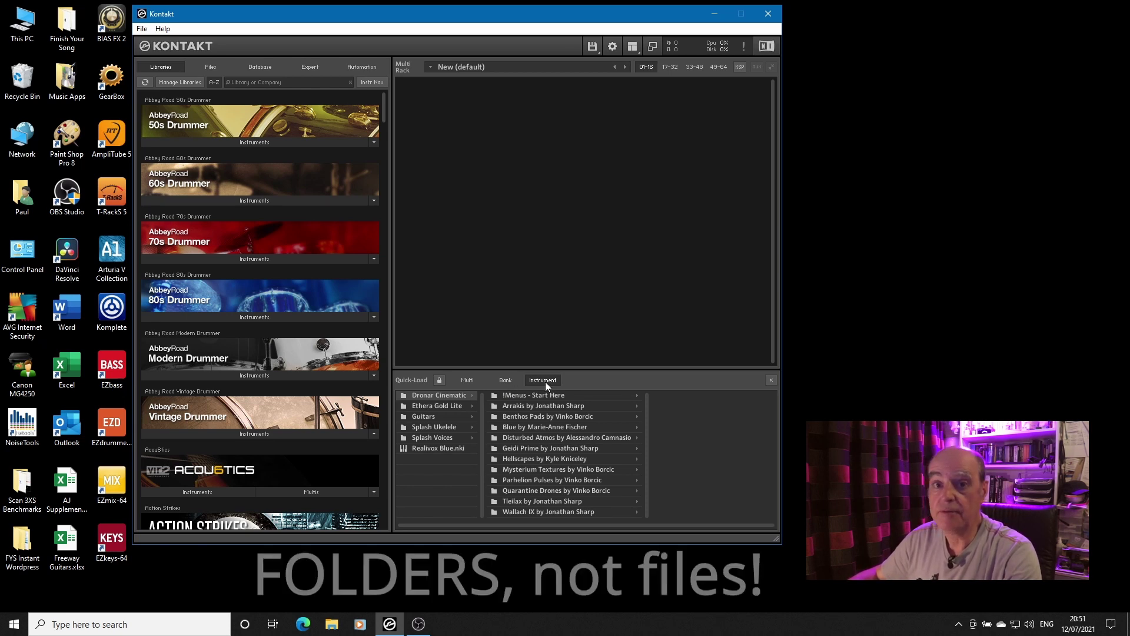
right_click(429, 468)
left_click(463, 480)
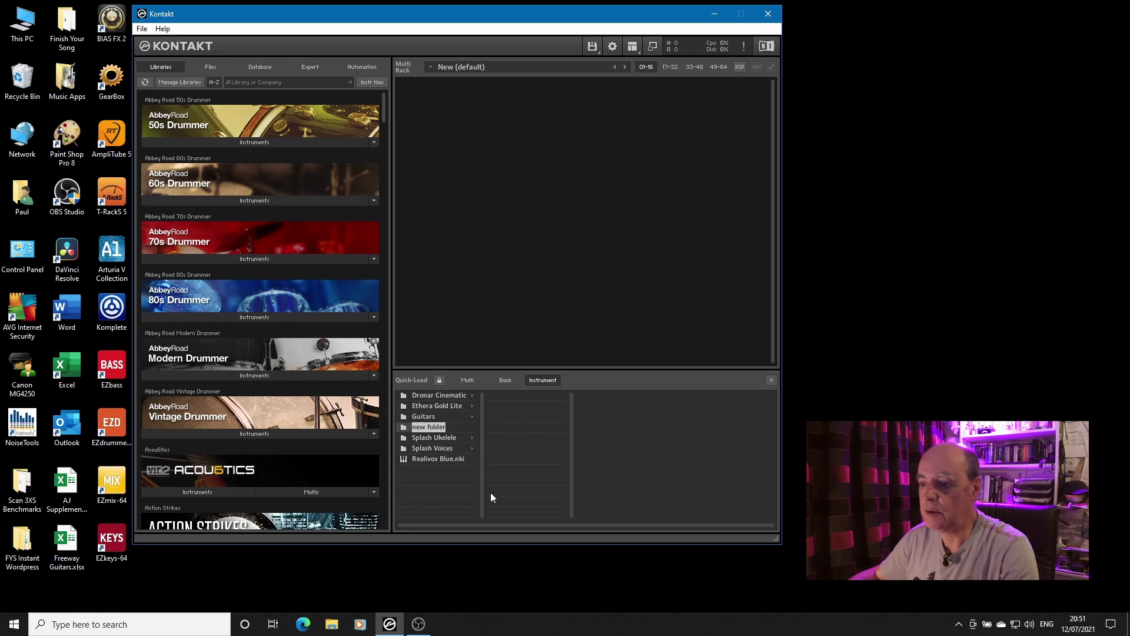
type("dR")
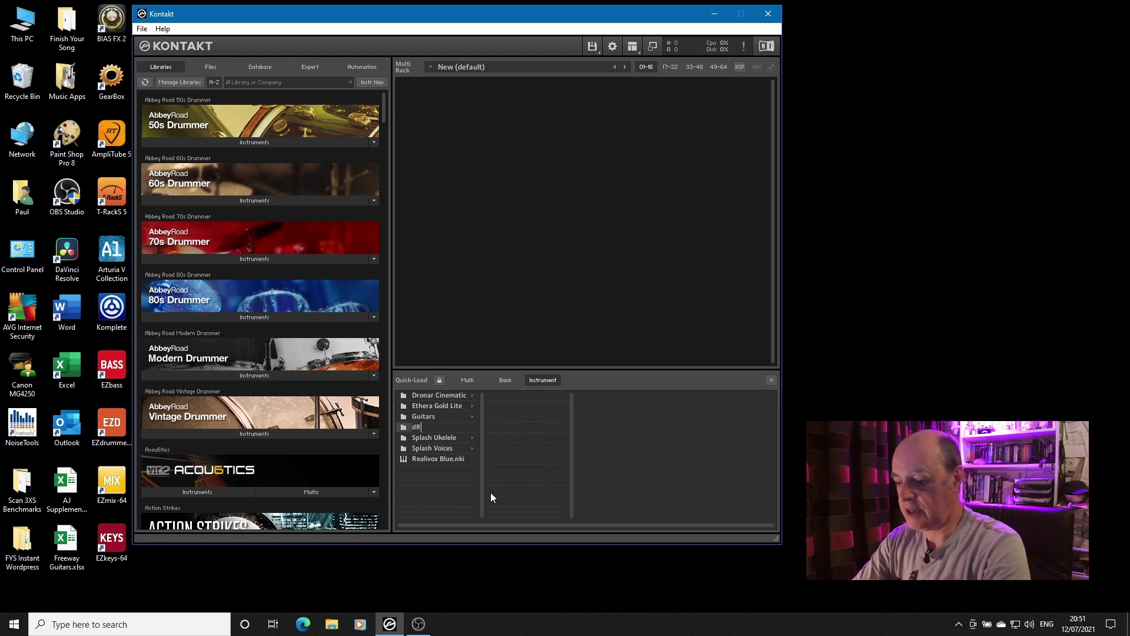
type("UMS")
key("BackSpace")
key("BackSpace")
key("BackSpace")
key("BackSpace")
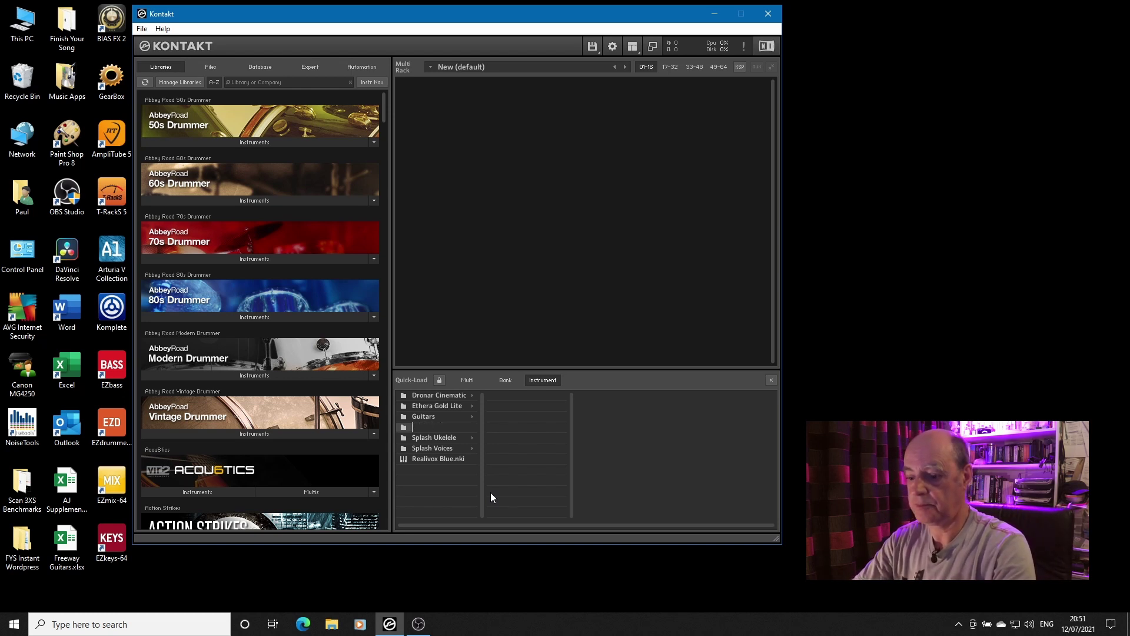
type("Drums")
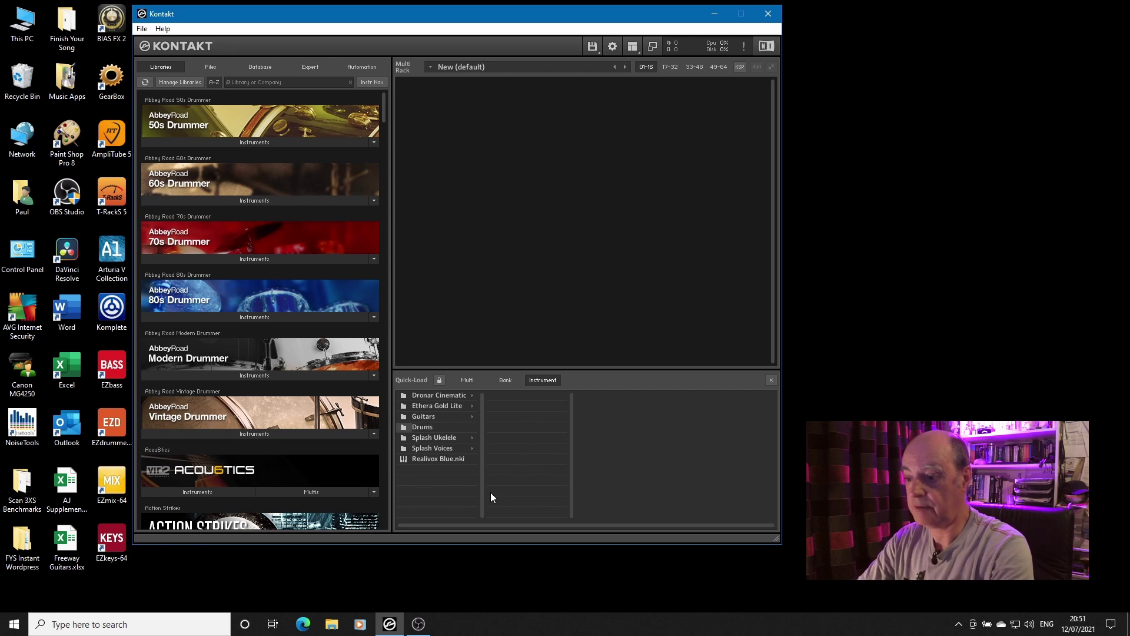
key("Return")
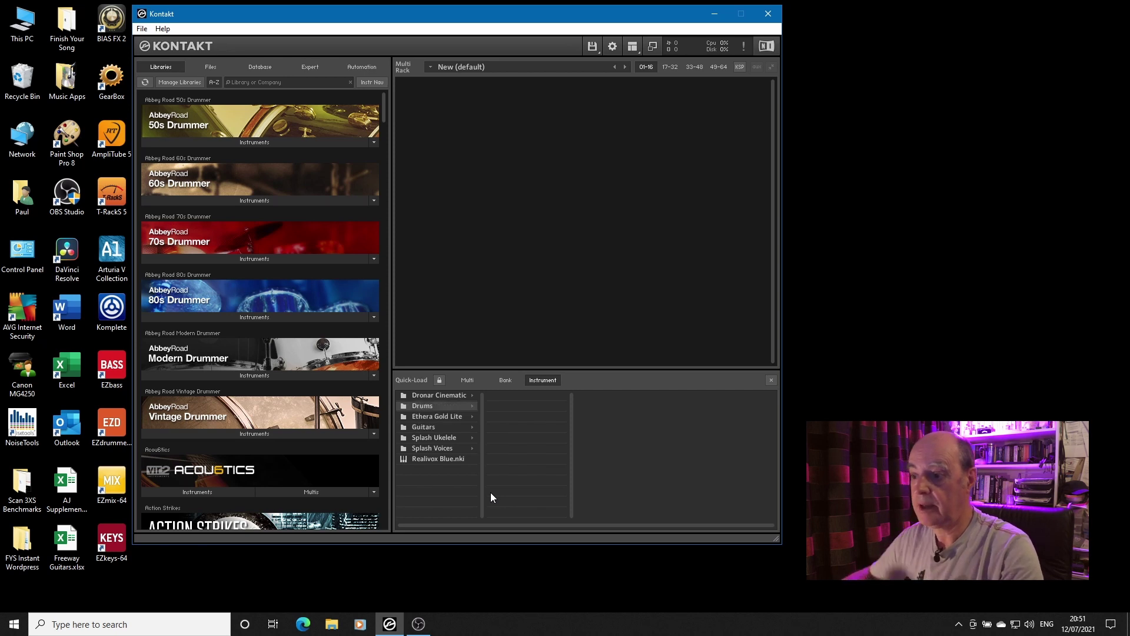
Step: Drag AR50s Autumn Lite, AR80s Black Lite and AR Modern Sparkle Full kits into Drums, then close Quick-Load
left_click(263, 142)
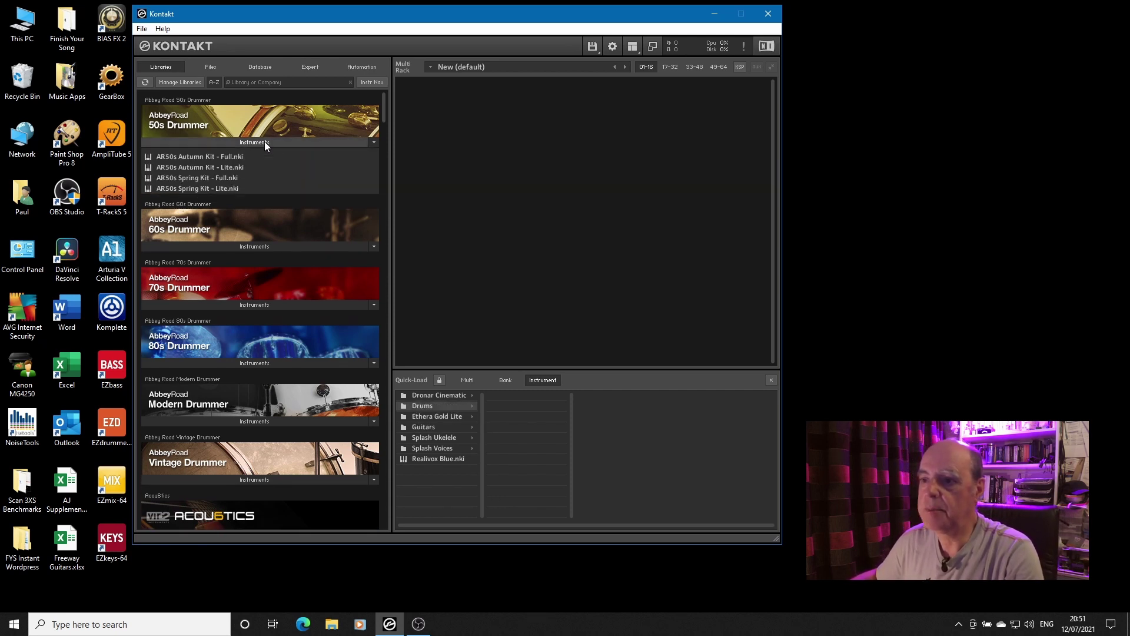
left_click_drag(199, 167, 471, 404)
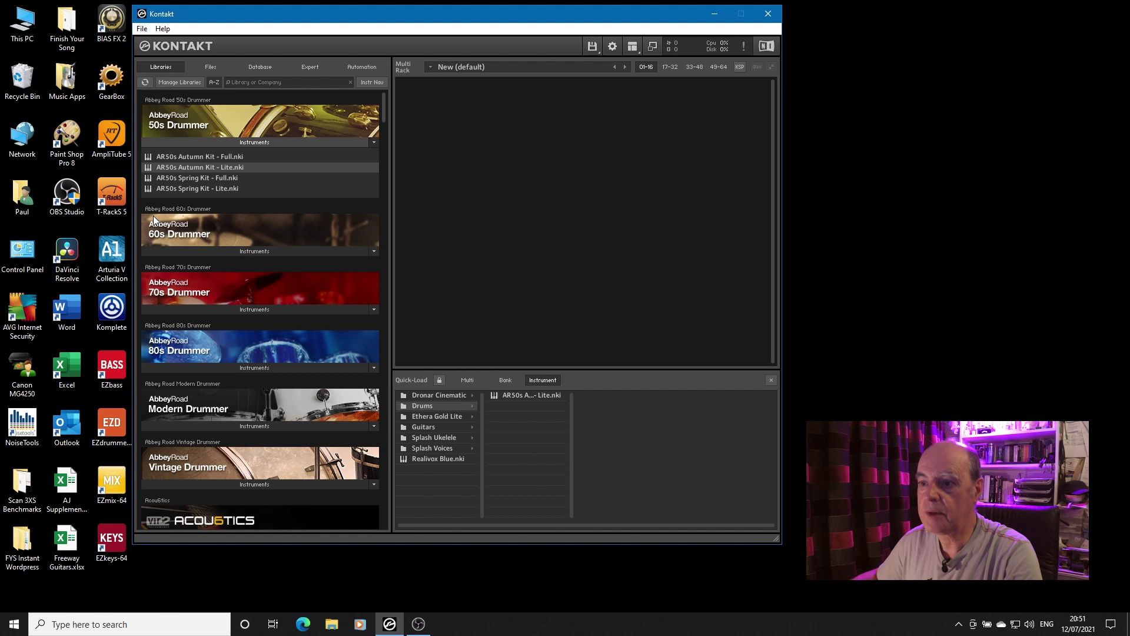
left_click(177, 368)
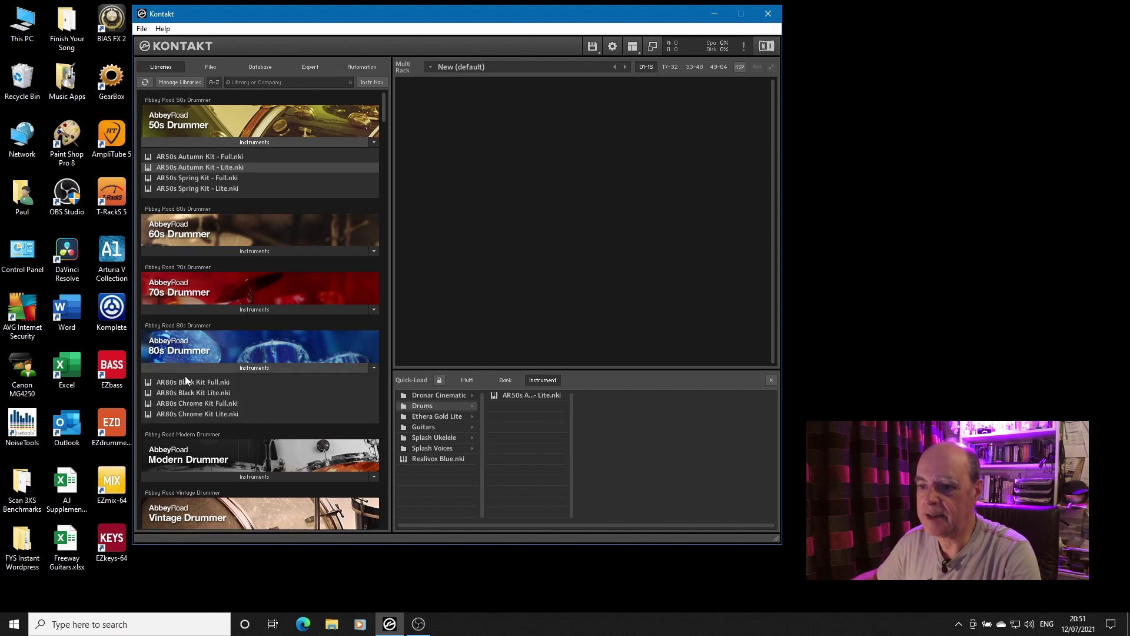
left_click_drag(189, 393, 450, 408)
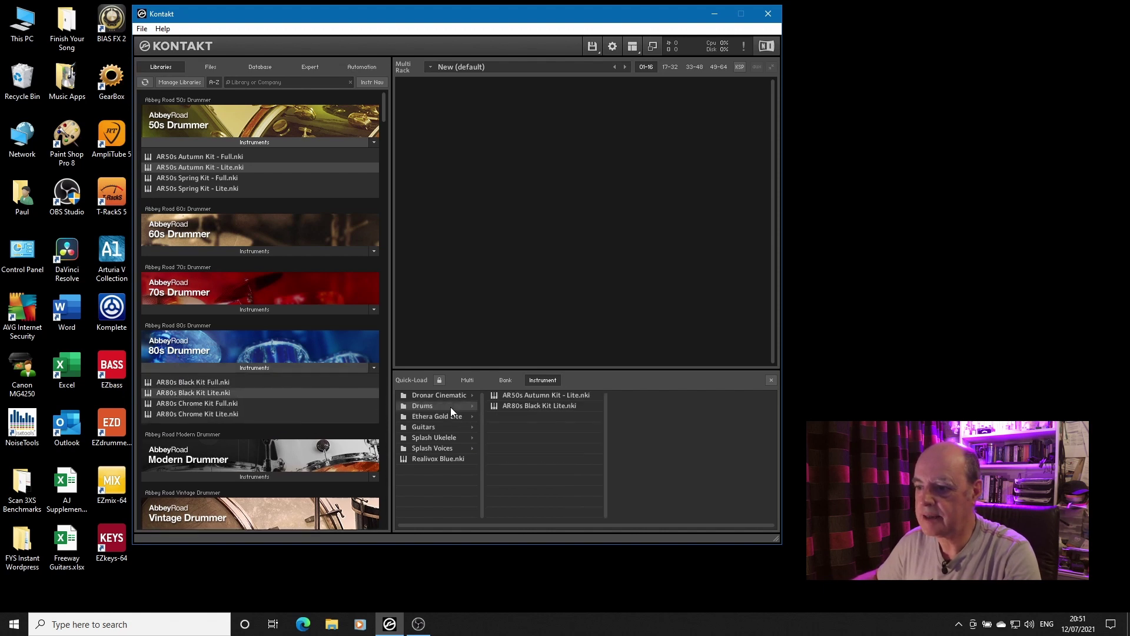
left_click(169, 476)
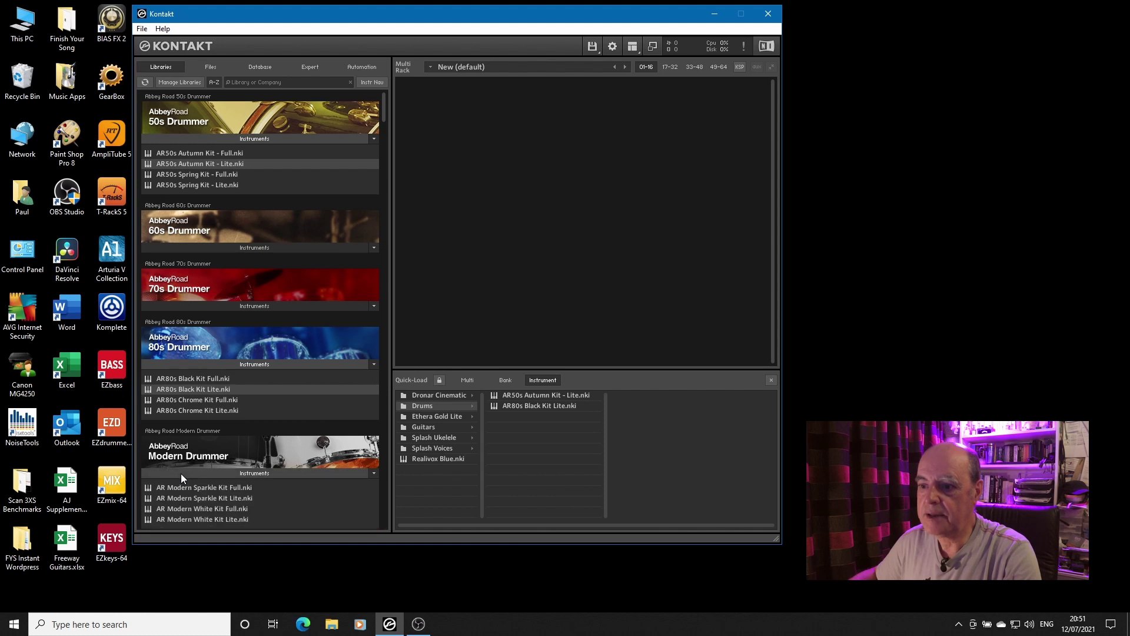
left_click_drag(178, 486, 463, 407)
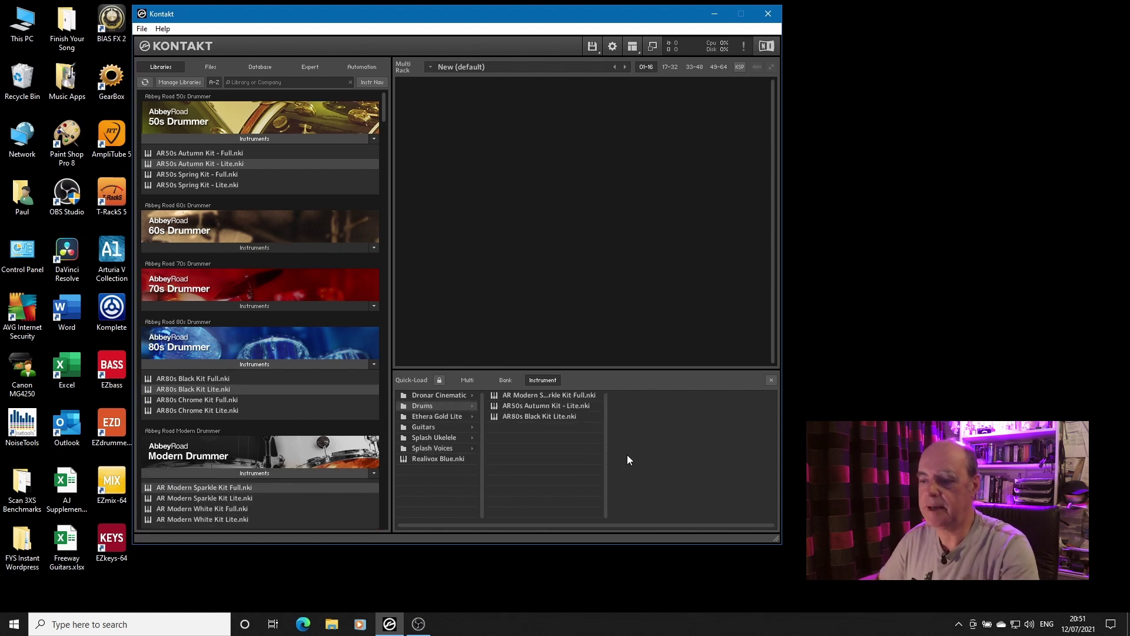
left_click(772, 381)
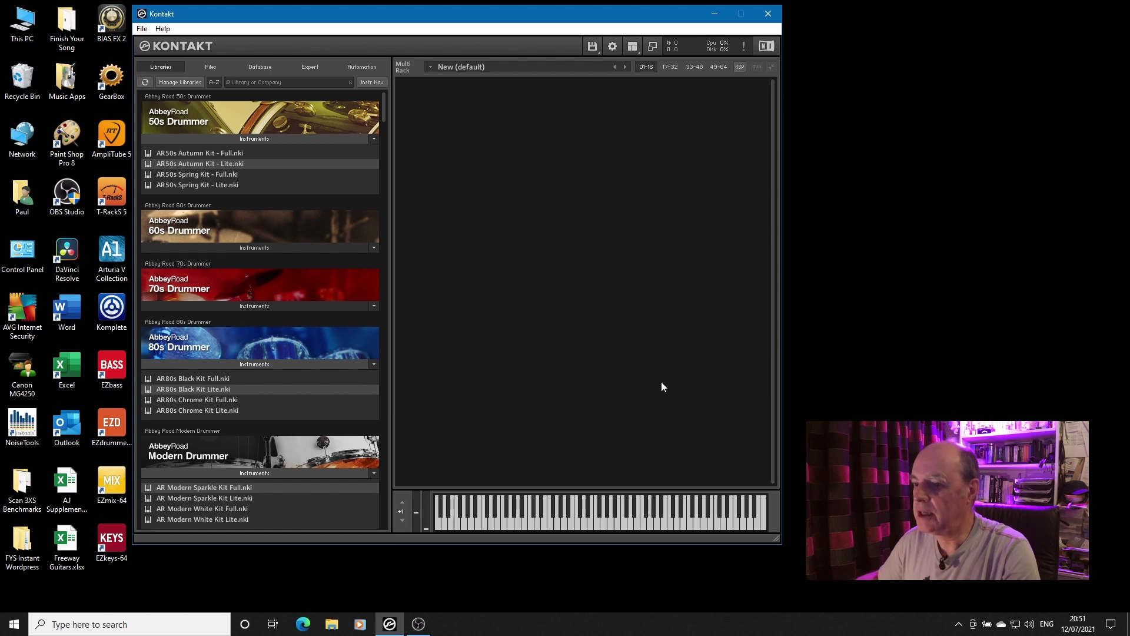
Step: Load AR50s Autumn Kit - Lite.nki via the Files menu's New instrument from list > Drums
left_click(593, 47)
mouse_move(606, 111)
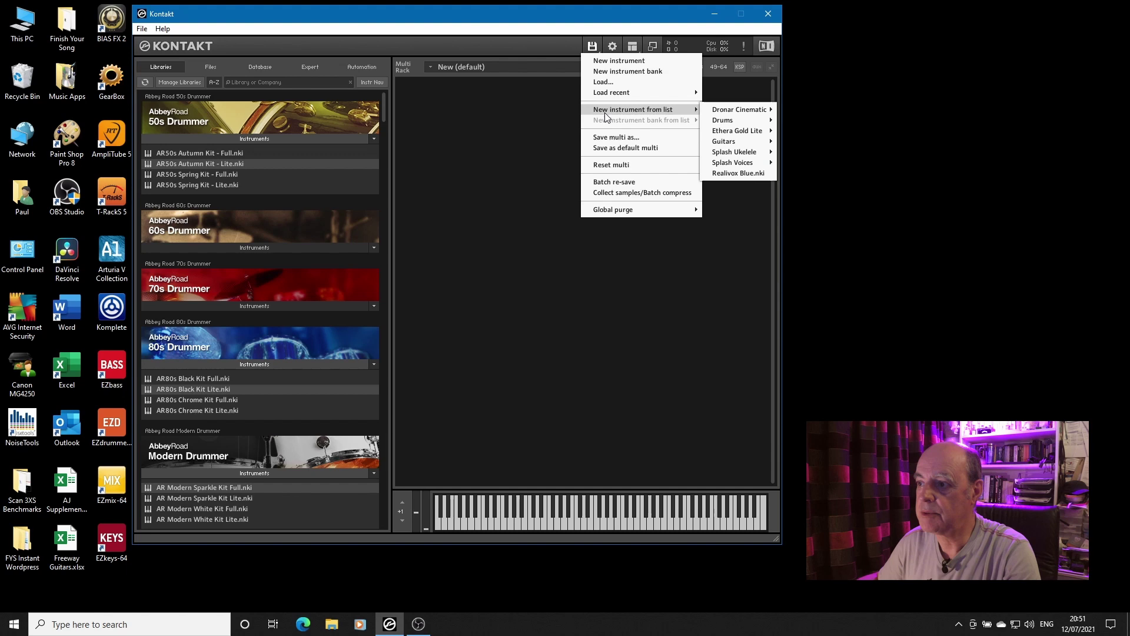
mouse_move(722, 120)
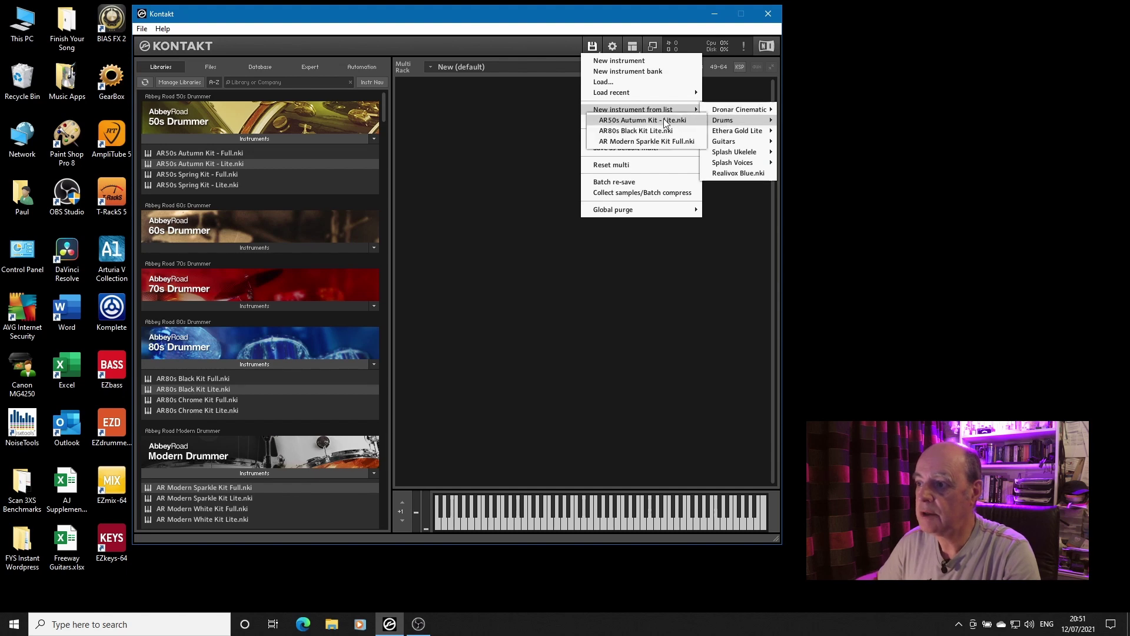
left_click(666, 121)
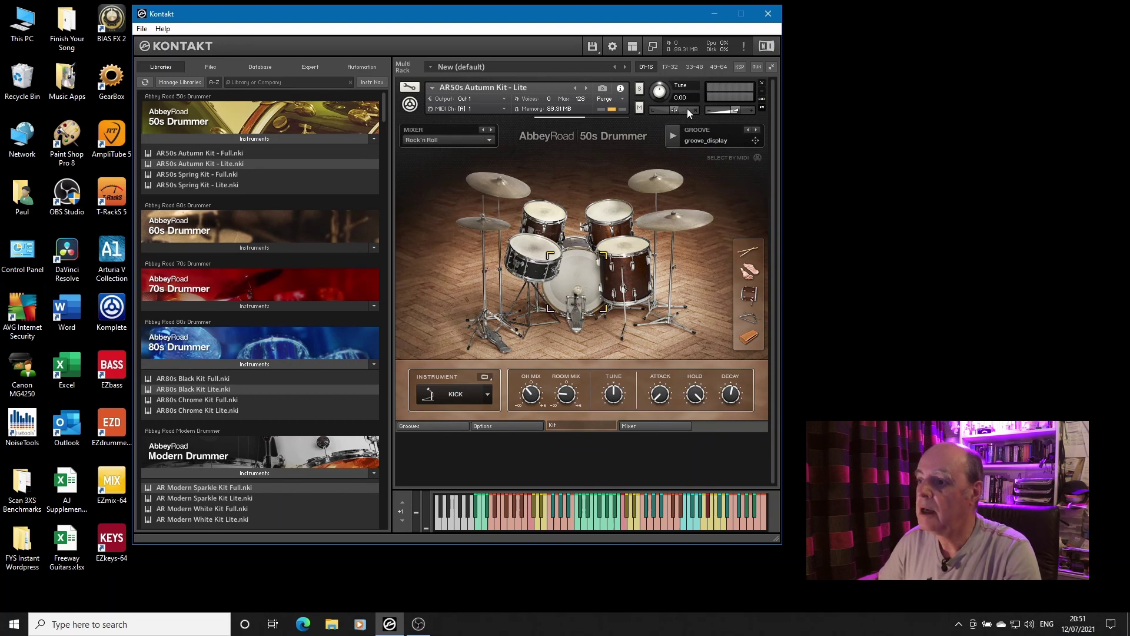
Step: Browse the rack's Quickload Instruments favourites menu, then dismiss it without loading anything
right_click(429, 66)
mouse_move(452, 72)
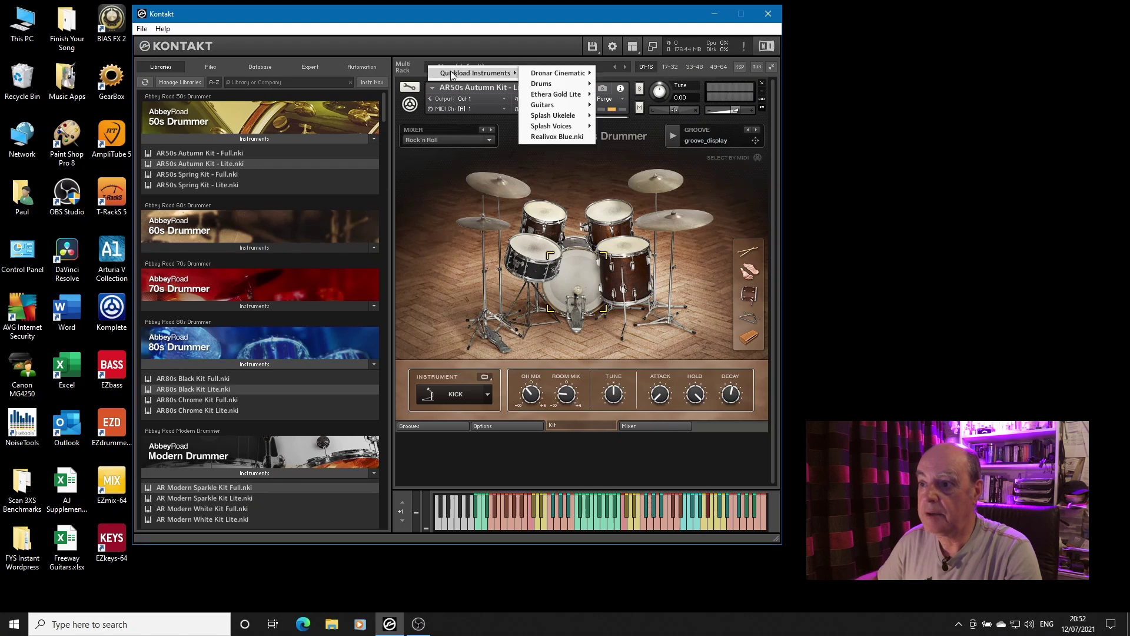
mouse_move(535, 72)
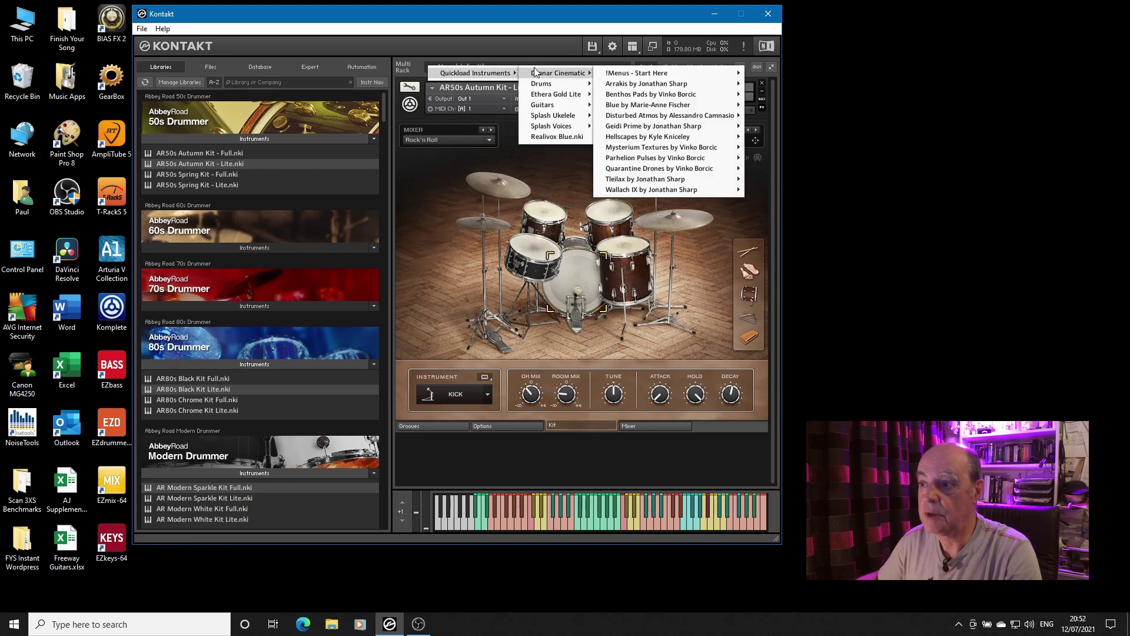
mouse_move(556, 88)
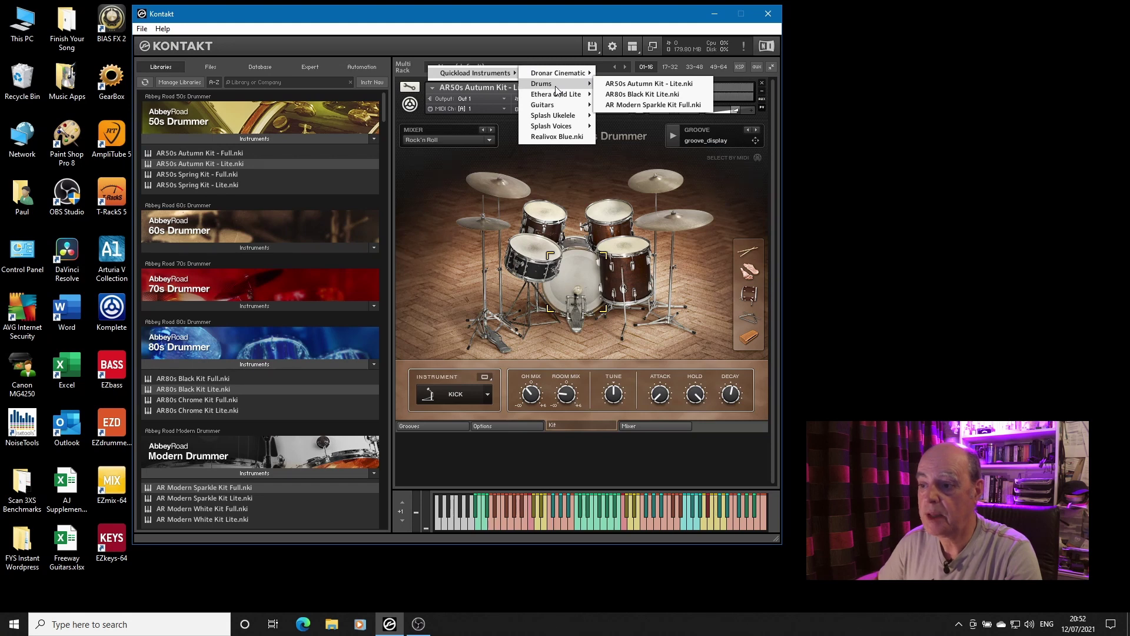
left_click(527, 42)
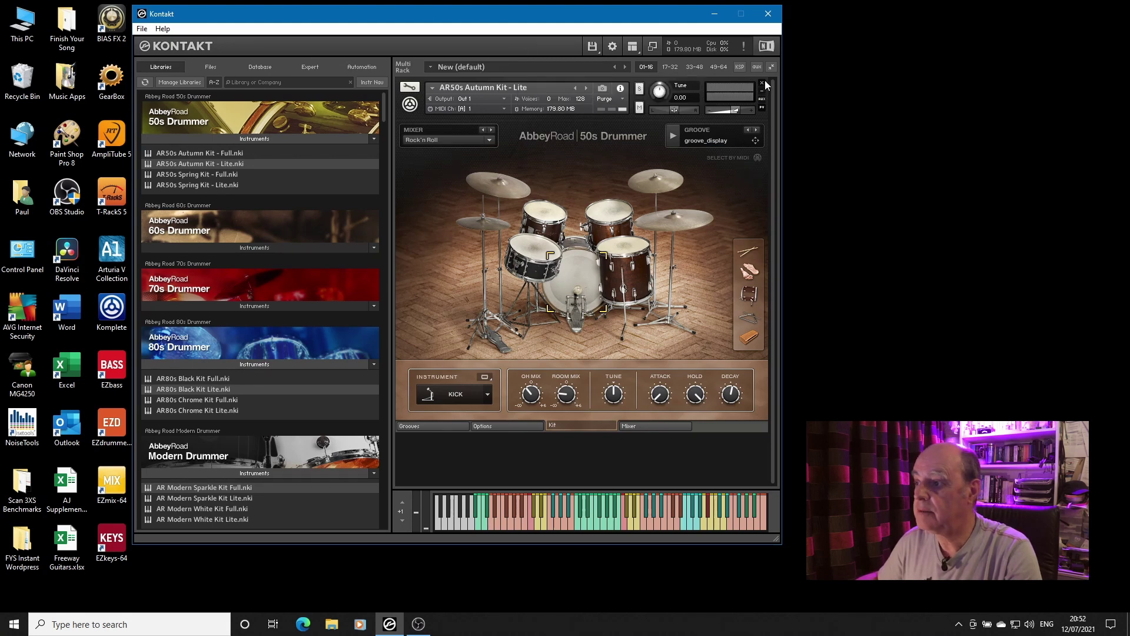
Step: Remove the 50s kit from the rack, reopen Quick-Load and delete the Drums folder
left_click(762, 84)
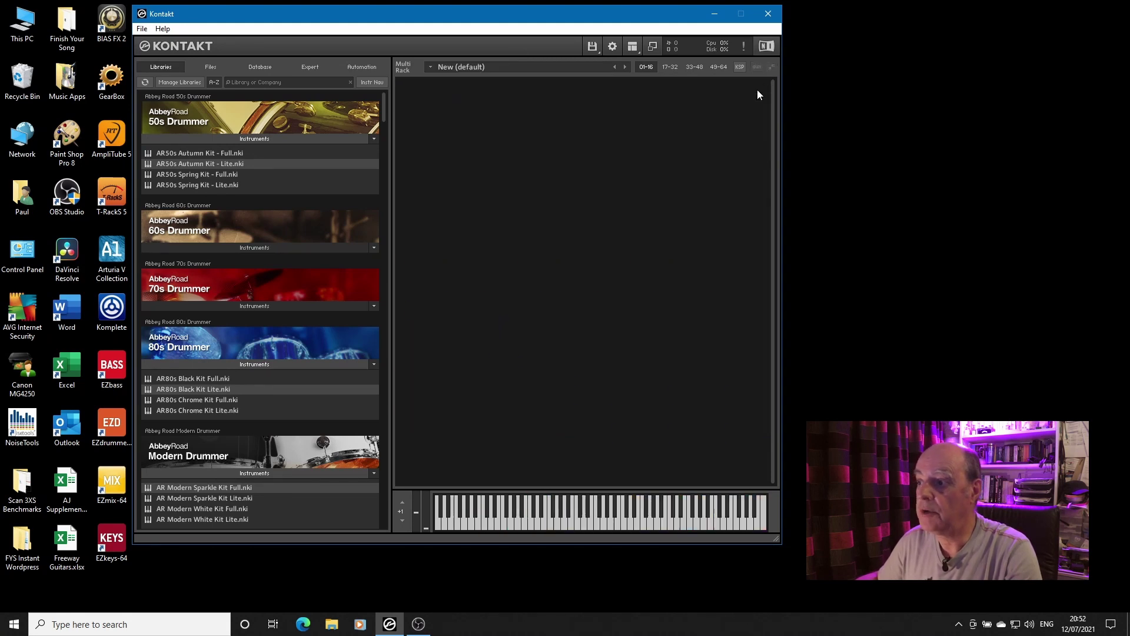
double_click(447, 217)
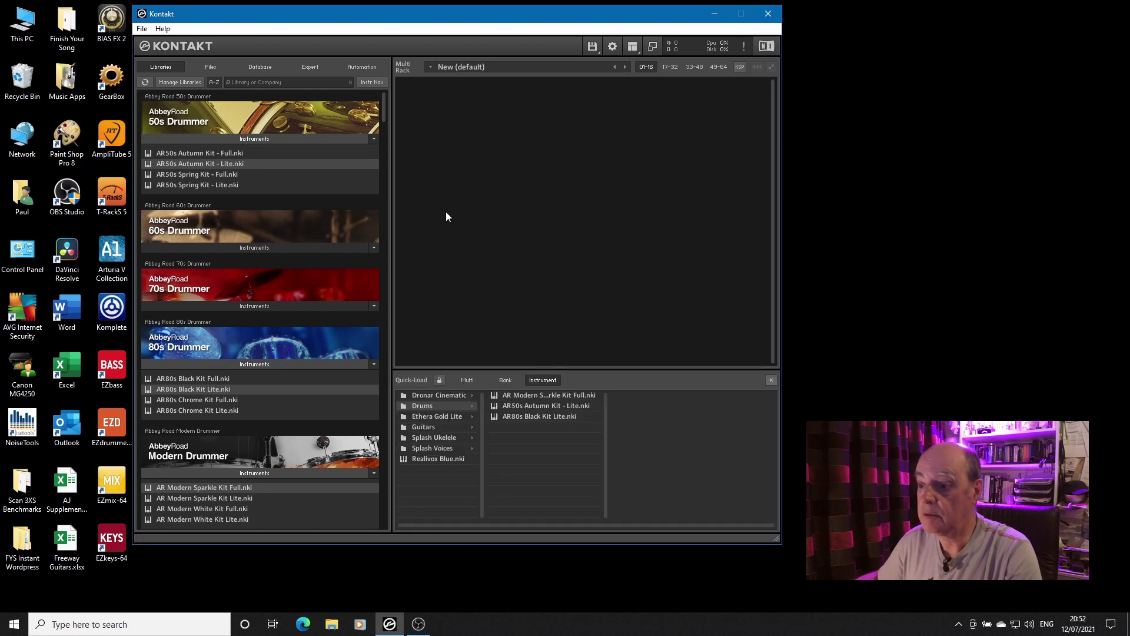
right_click(422, 405)
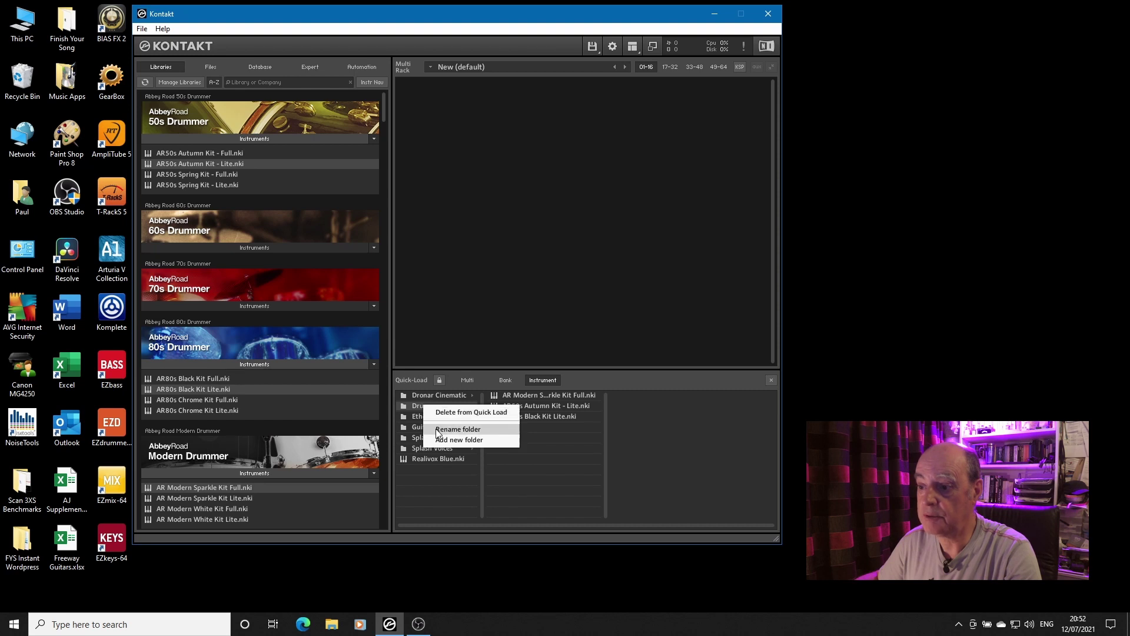
left_click(436, 413)
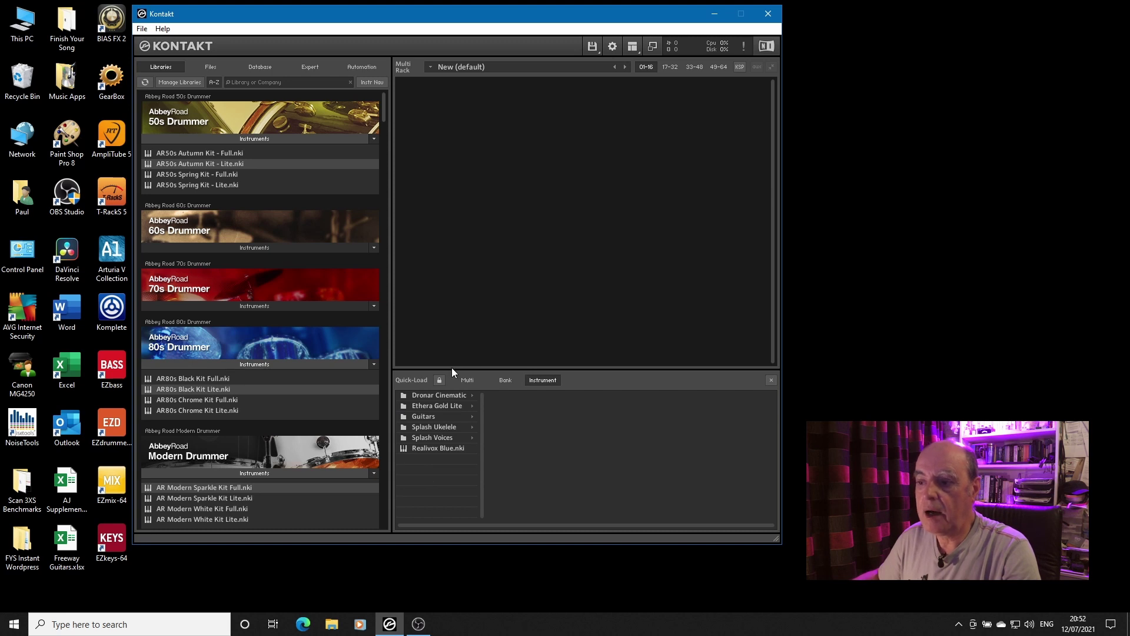
Step: Collapse the 50s, 80s and Modern Drummer instrument lists and scroll down the Libraries list
left_click(207, 136)
left_click(164, 313)
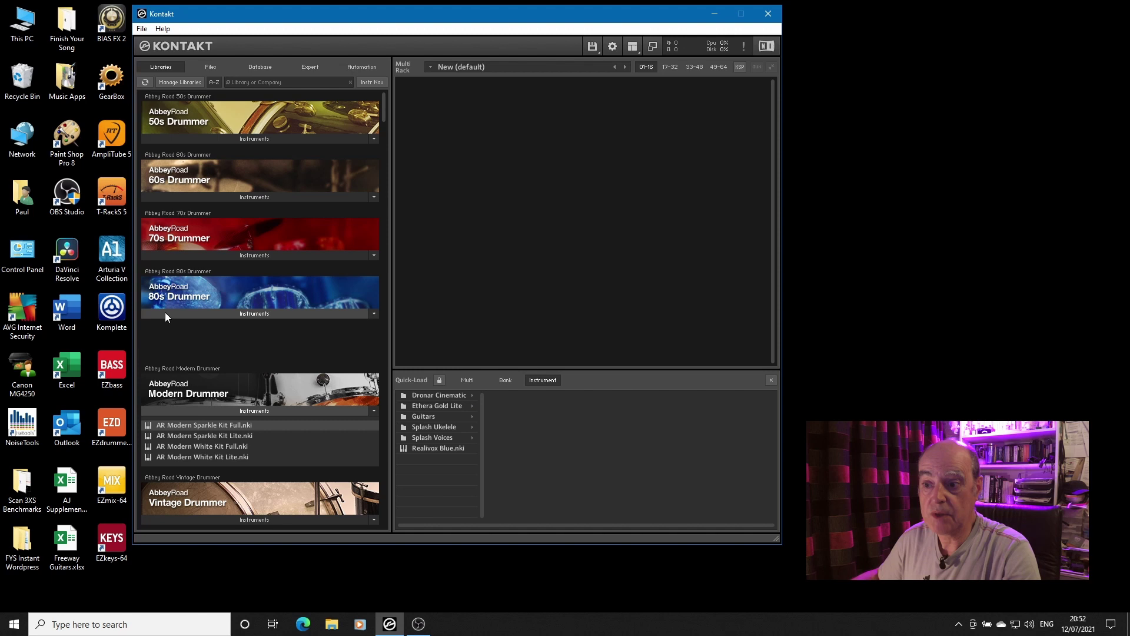
left_click(183, 370)
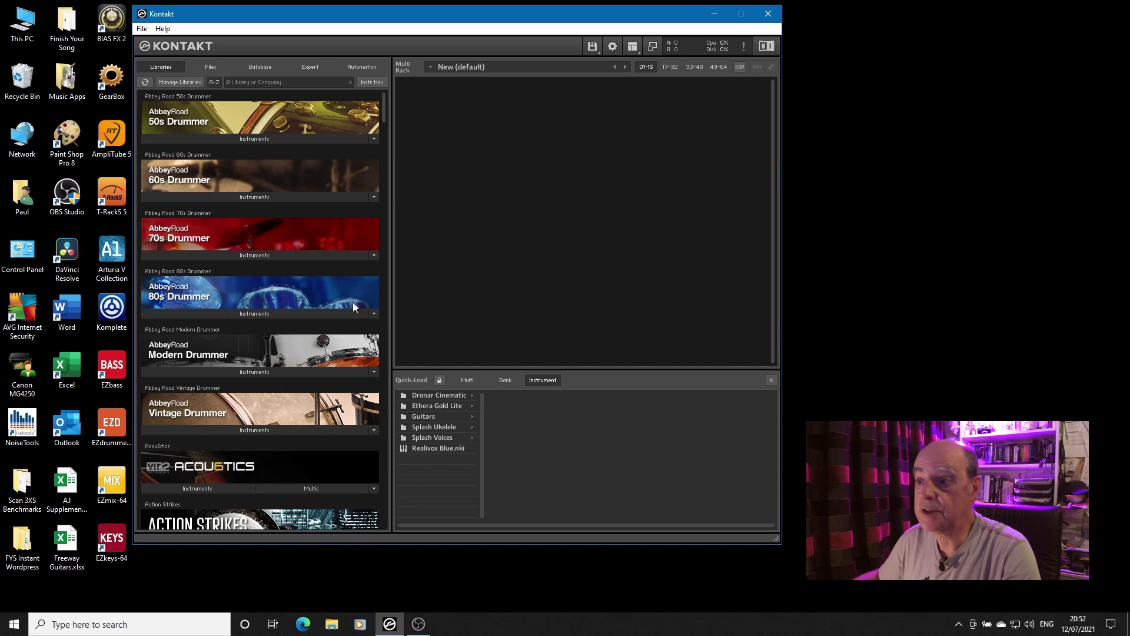
left_click_drag(384, 109, 374, 233)
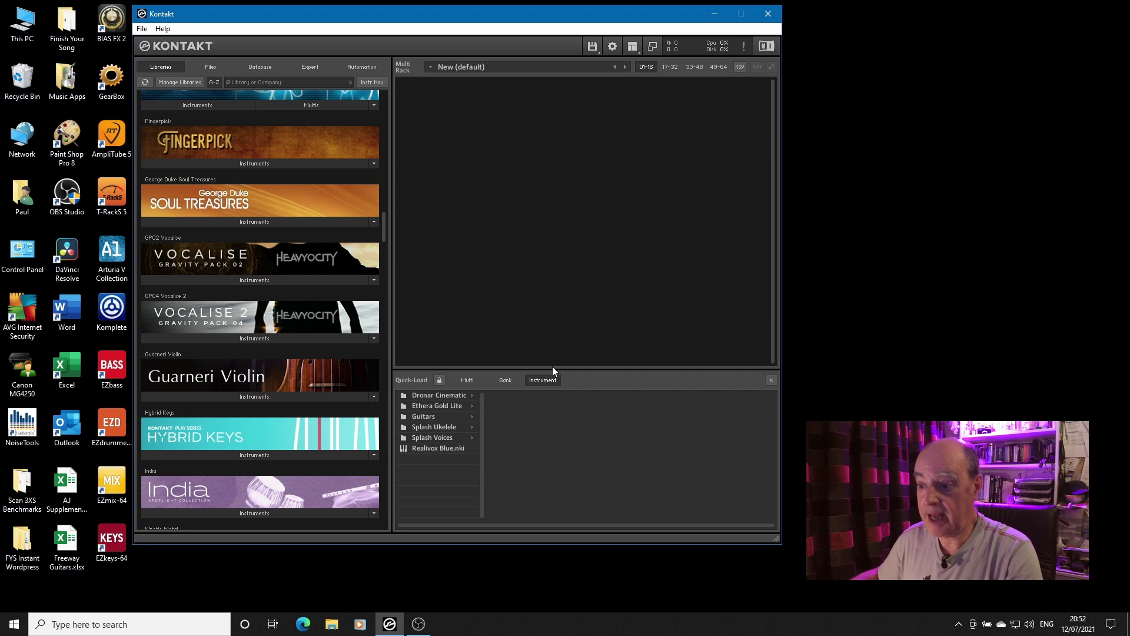
Step: Switch to the Files tab and scroll to the Zero-G-Ethera-Gold25-Vocal-Edition folder's instruments
left_click(212, 66)
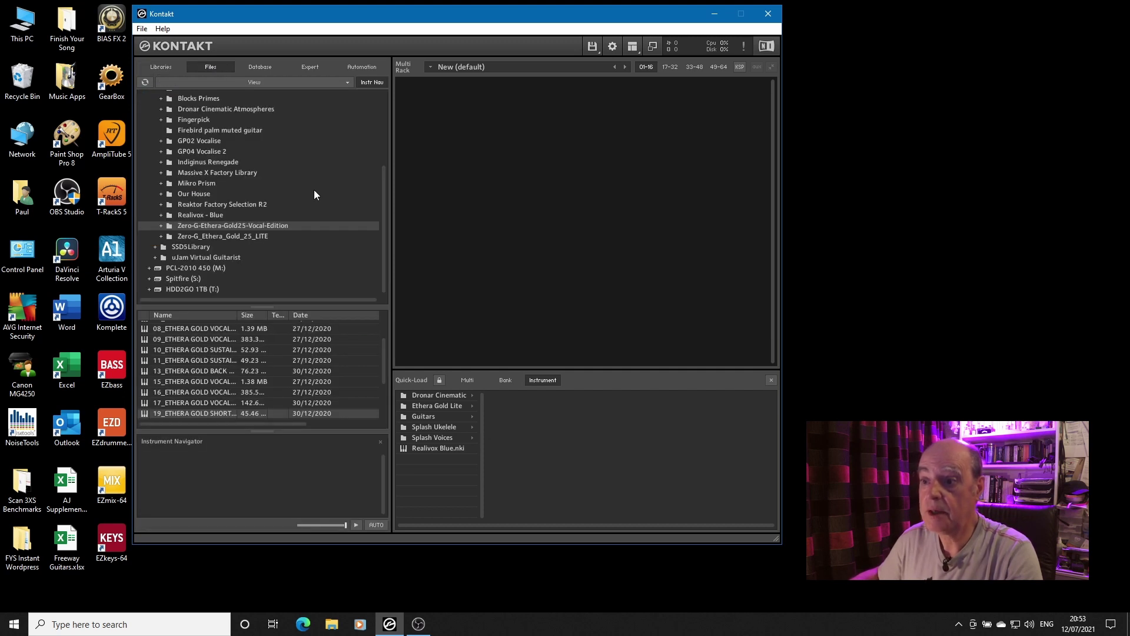
scroll(194, 129, "up", 3)
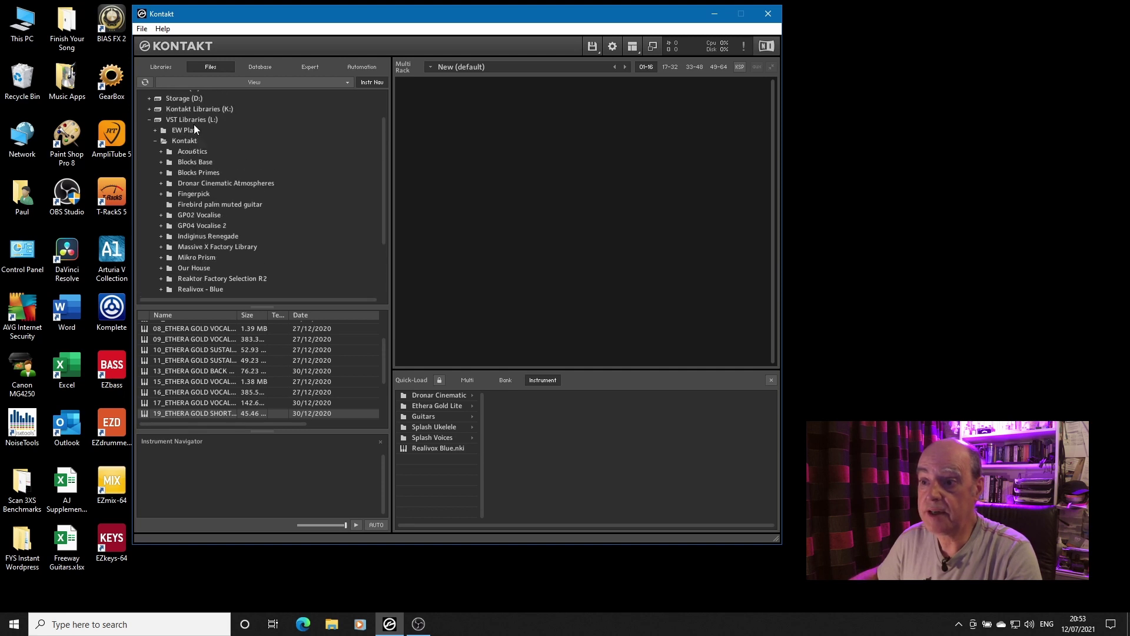
scroll(193, 125, "down", 3)
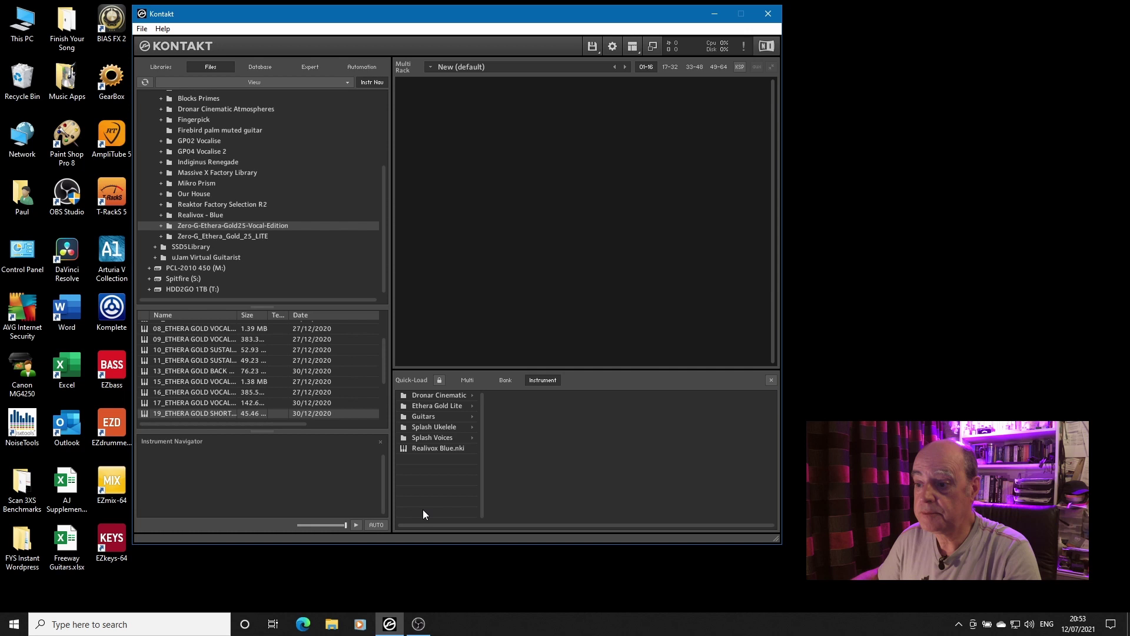
scroll(255, 340, "up", 1)
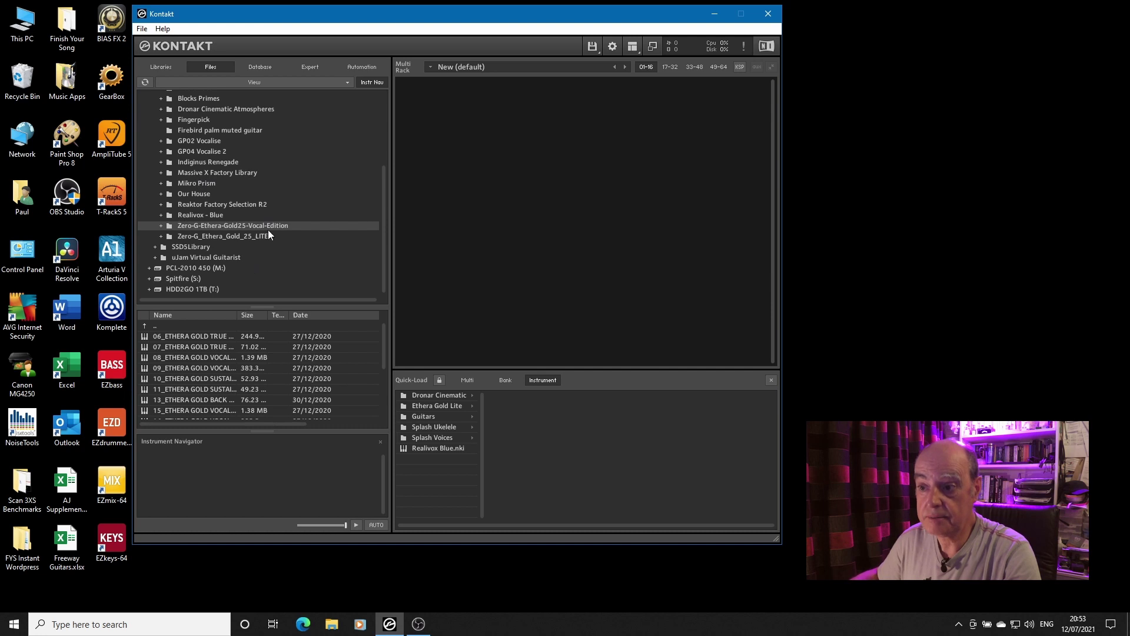
Step: Create a new Quick-Load folder named 'Ethera Gold Vocal'
right_click(443, 472)
left_click(488, 480)
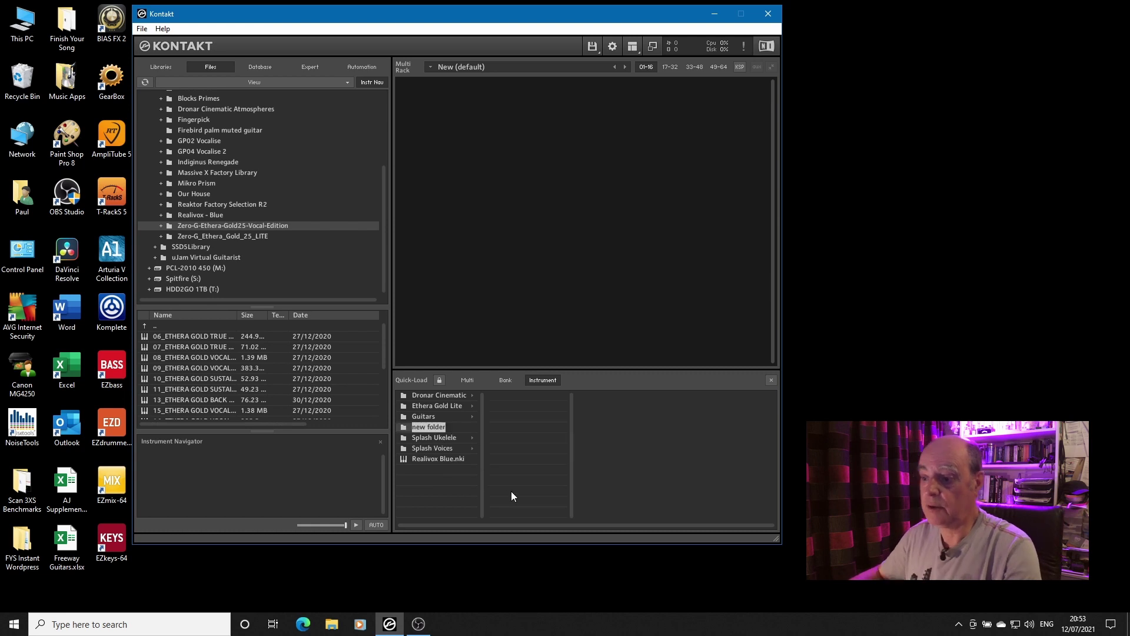
type("Ether")
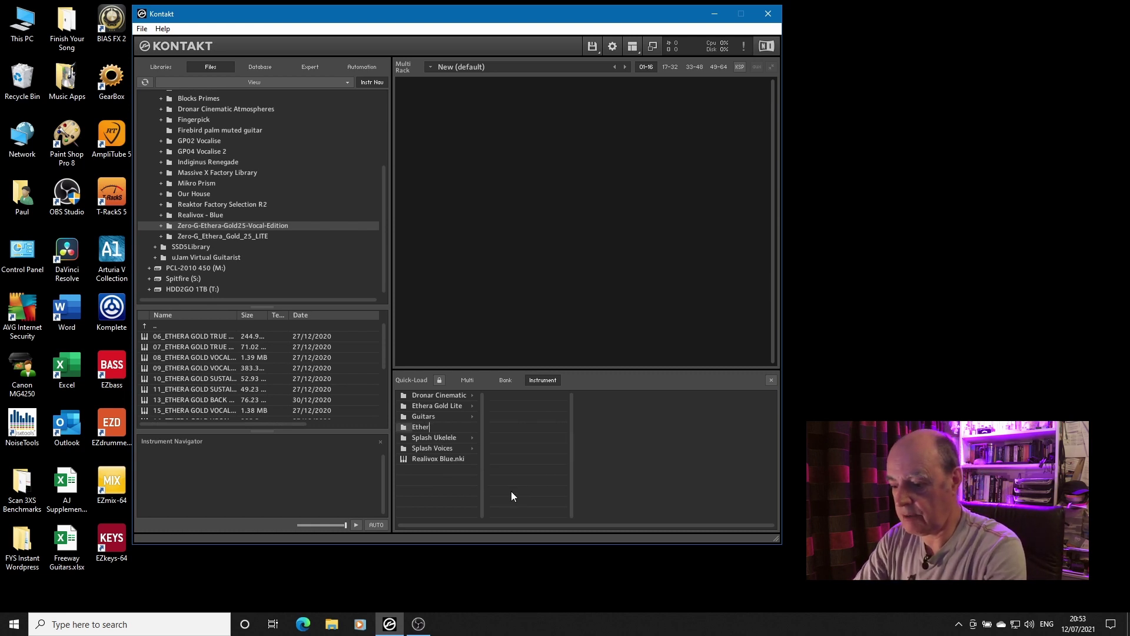
type("a Gold")
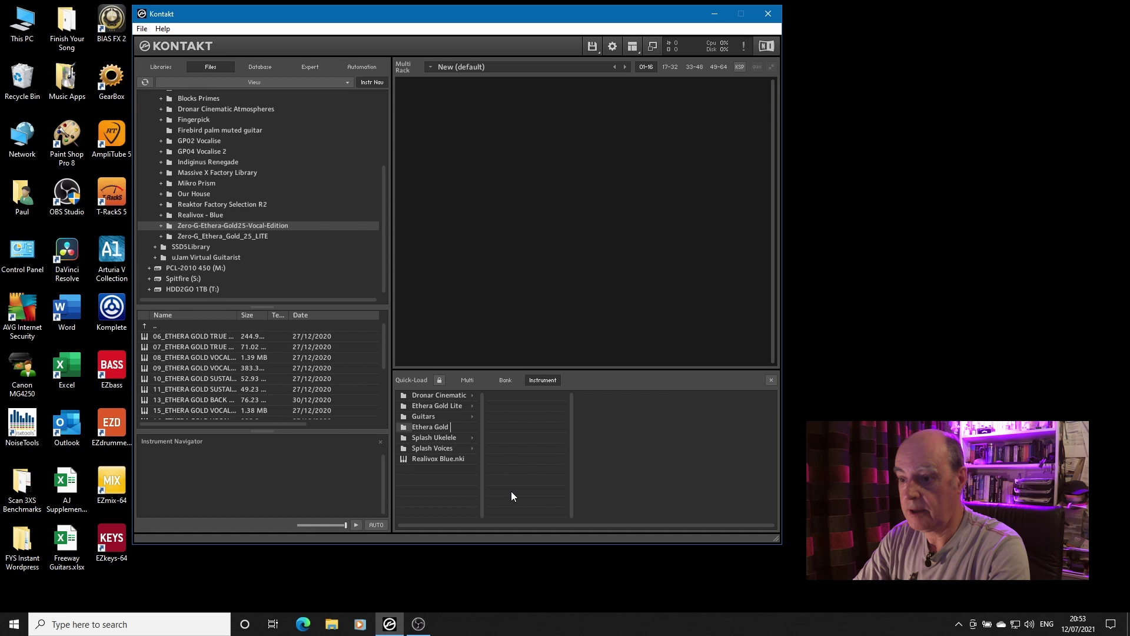
type(" Vocal")
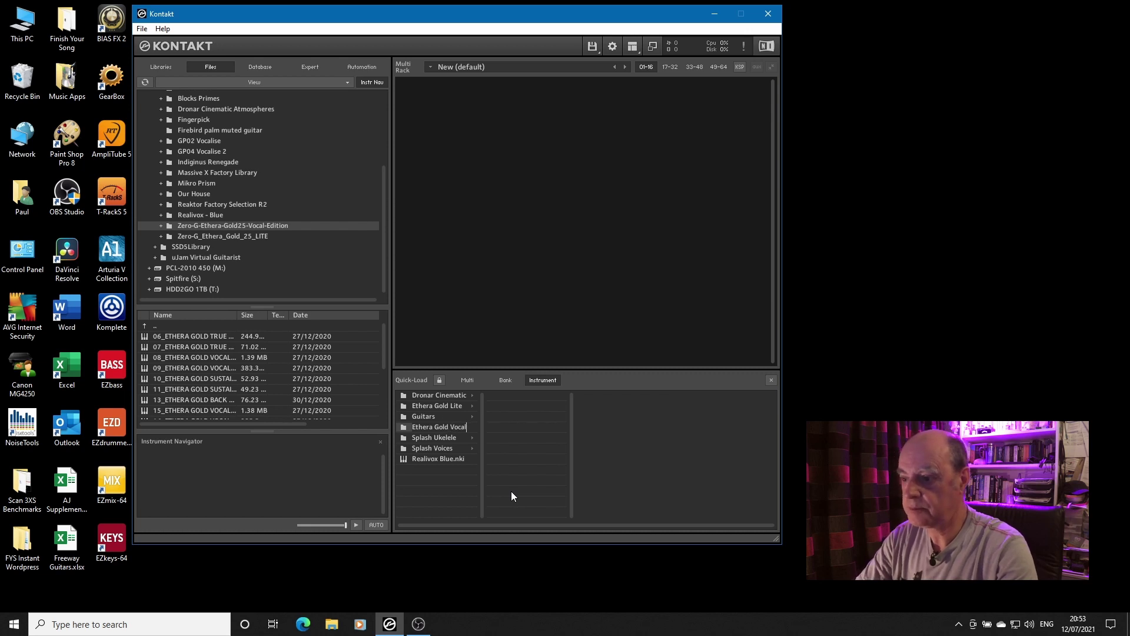
key("Return")
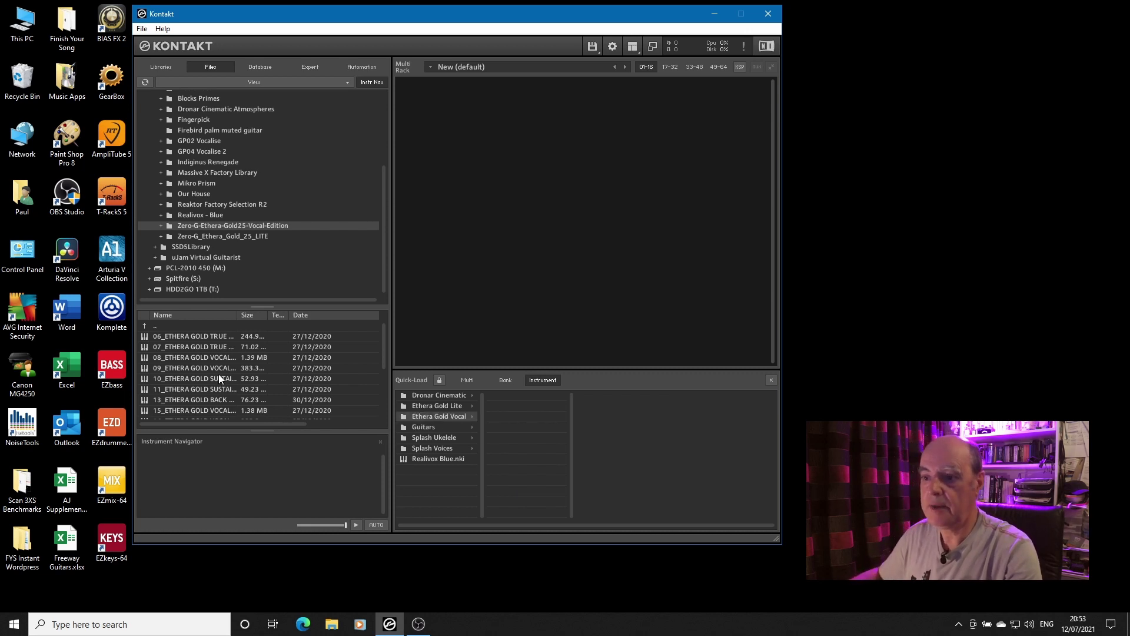
Step: Select all the ETHERA GOLD instrument files and drag them into the Ethera Gold Vocal folder
scroll(226, 383, "down", 2)
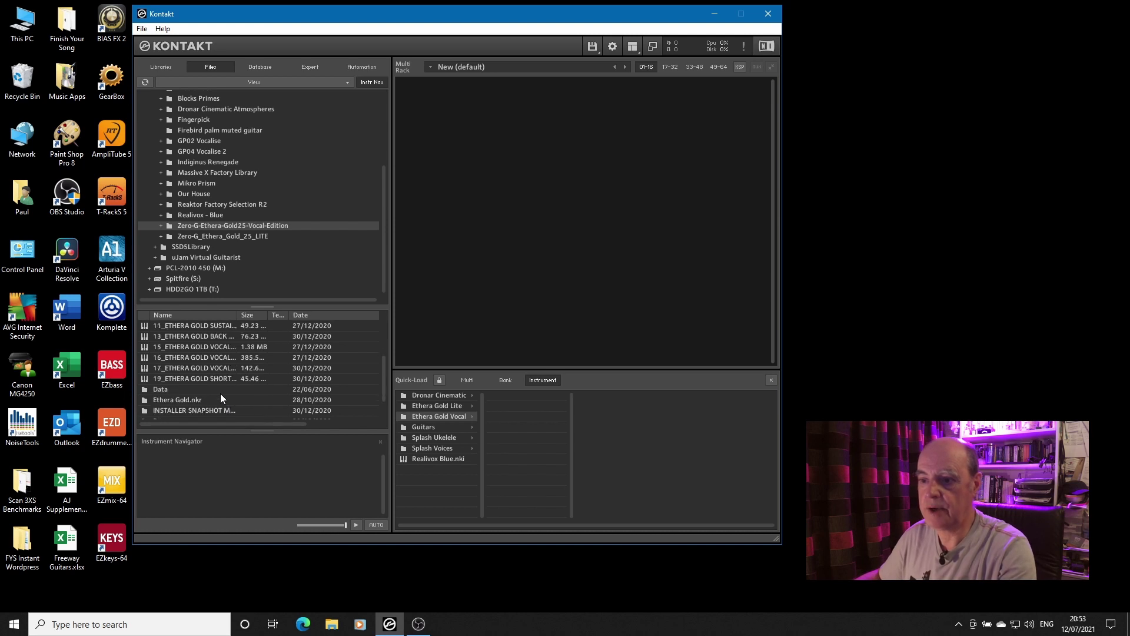
key("ctrl+a")
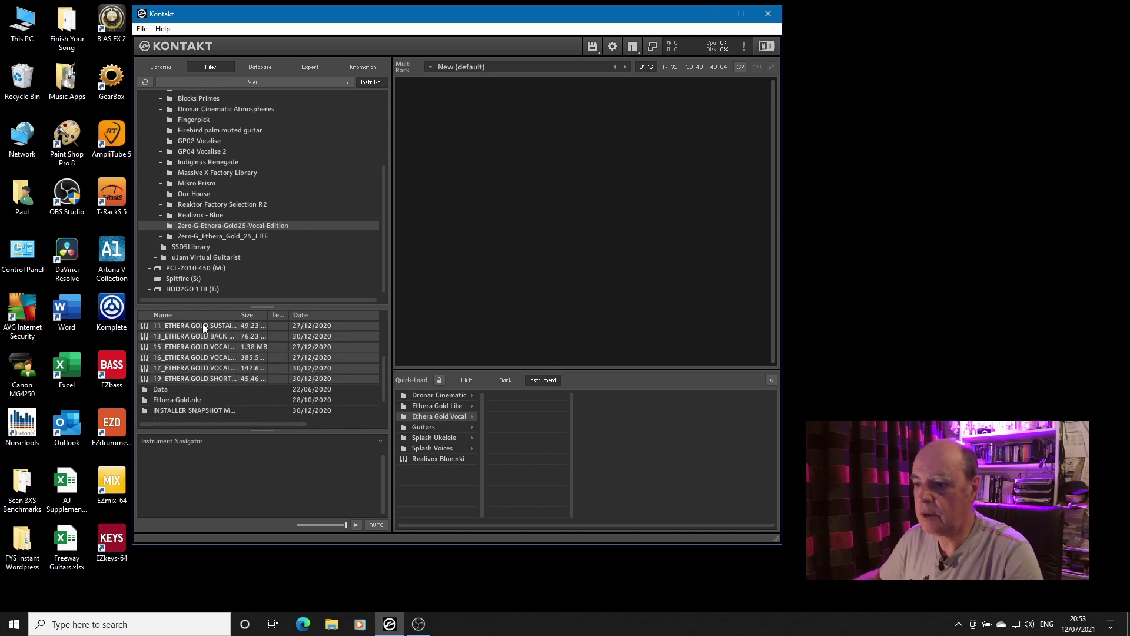
left_click_drag(203, 324, 418, 419)
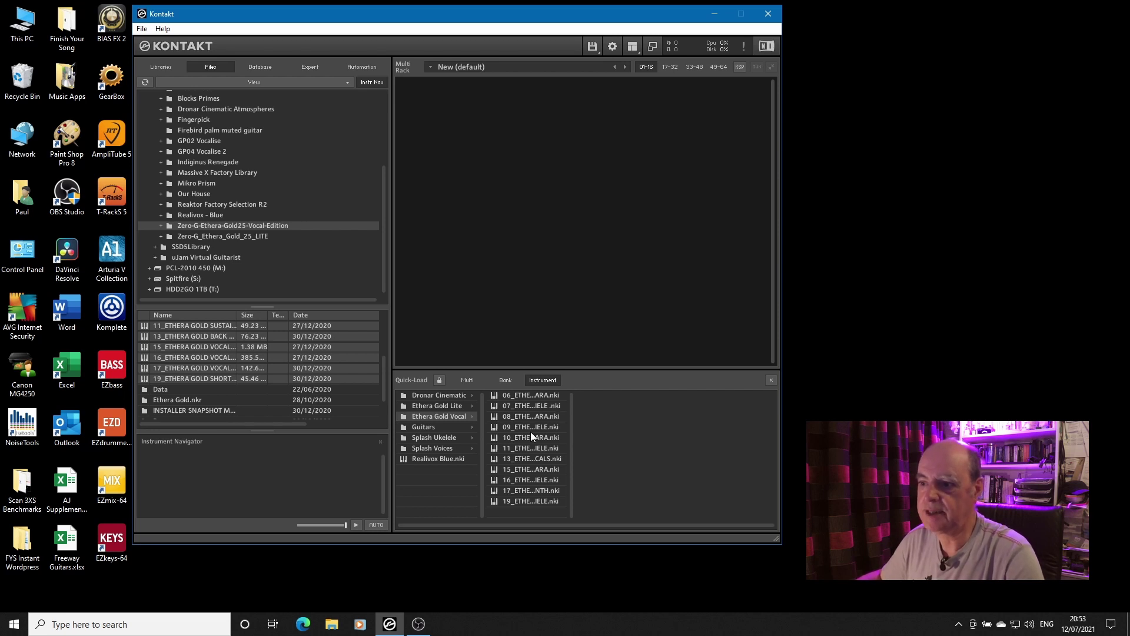
Step: Check the Guitars, Ethera Gold Vocal and Dronar Cinematic Quick-Load folders' contents
left_click(443, 426)
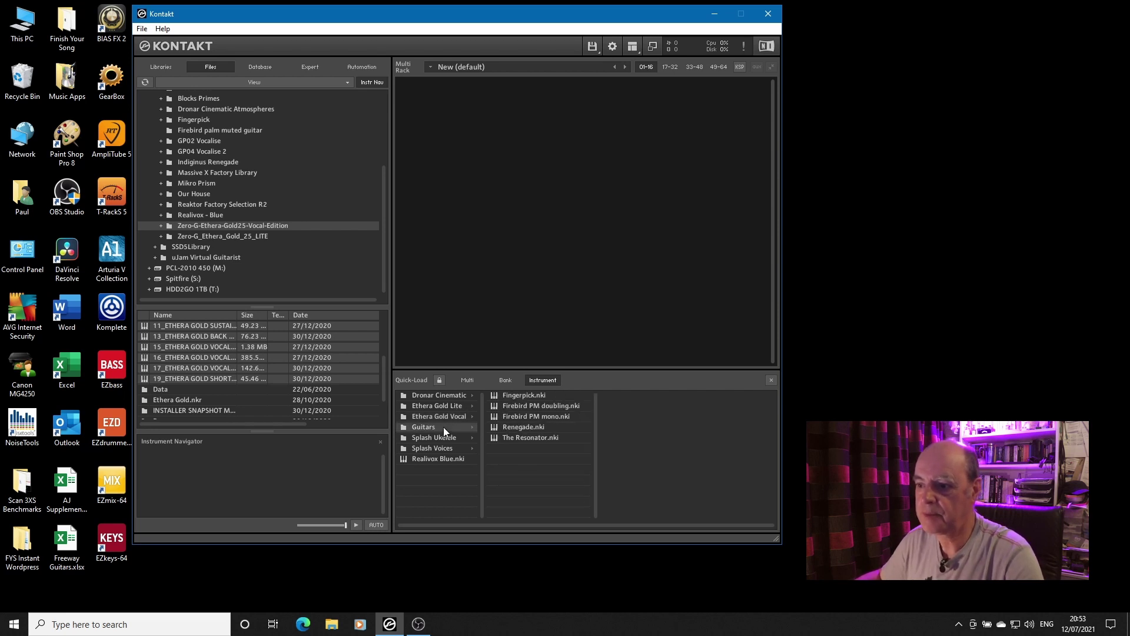
left_click(443, 418)
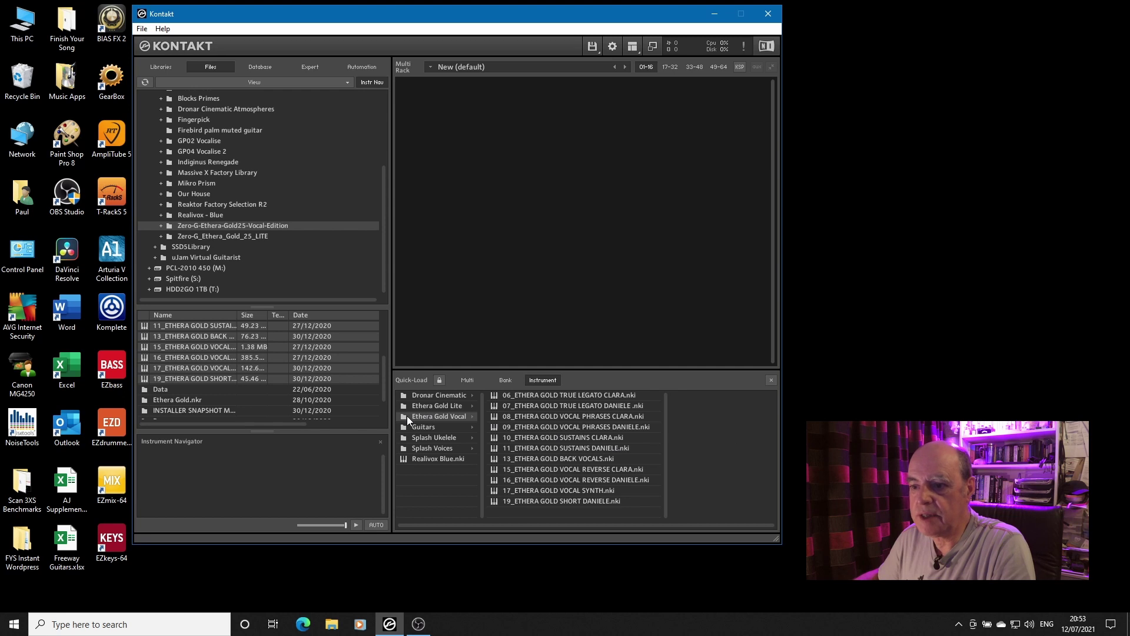
left_click(426, 396)
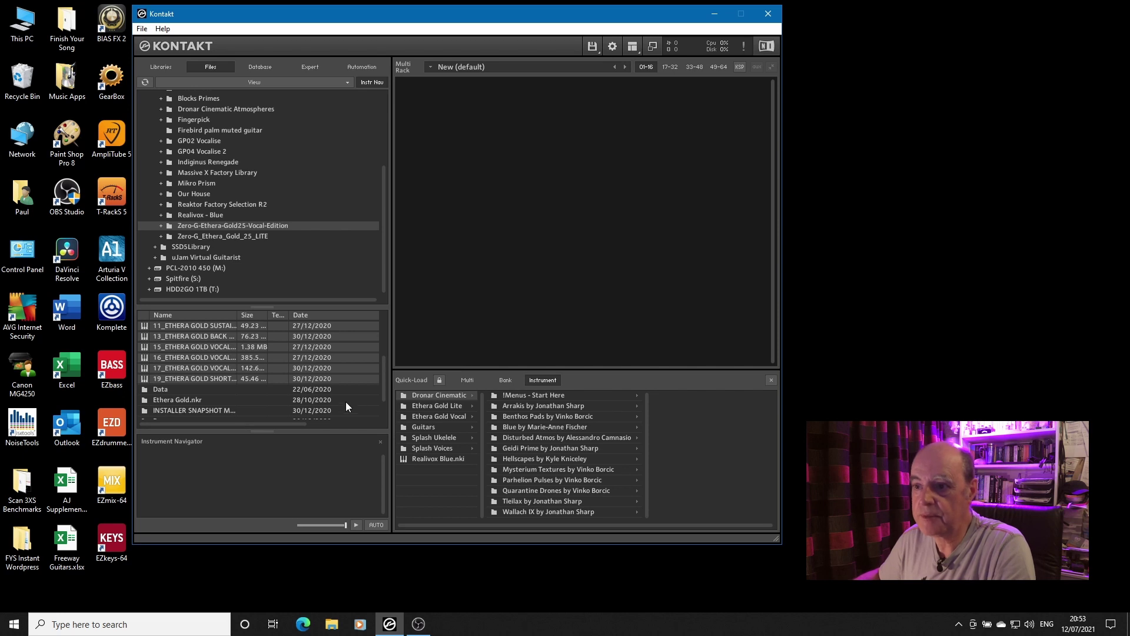
Step: Open Dronar Cinematic Atmospheres > Instruments on disk and list the Arrakis Quick-Load sub-folder
left_click(243, 109)
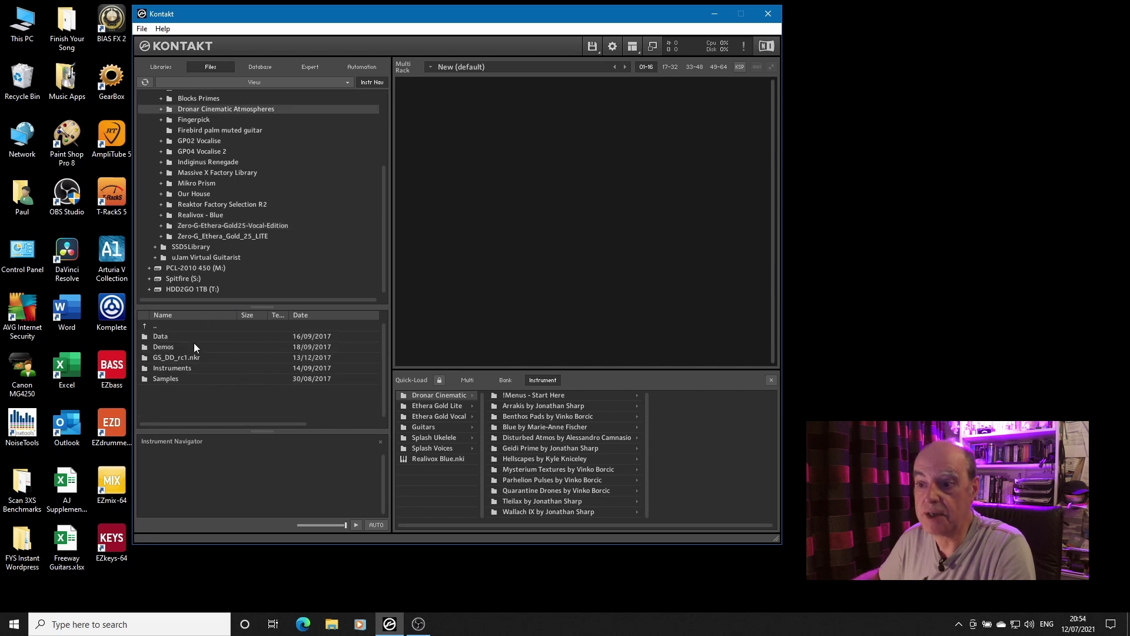
double_click(176, 368)
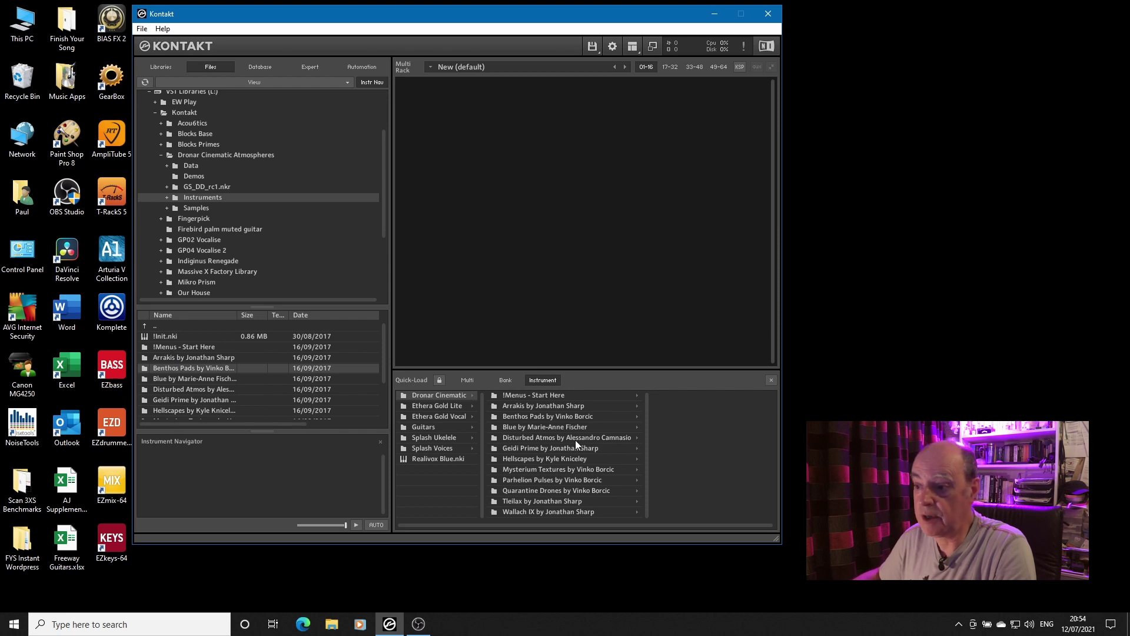
left_click(555, 405)
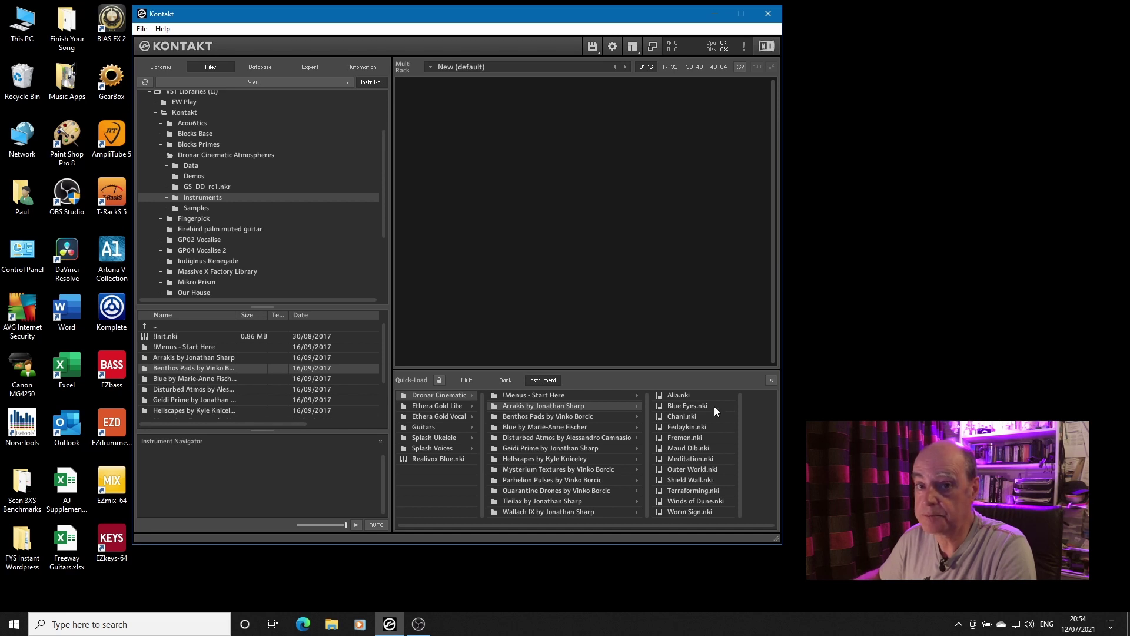
Step: Compare the Ethera Gold Vocal and Ethera Gold Lite folders, ending on Ethera Gold Lite's seven instruments
left_click(434, 415)
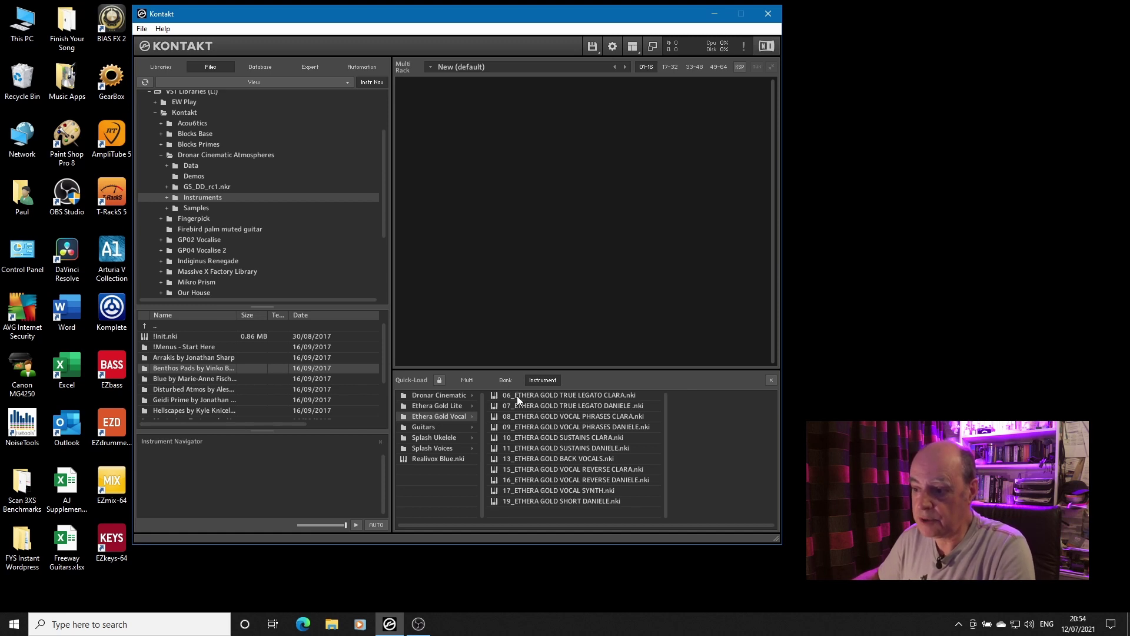
left_click(433, 405)
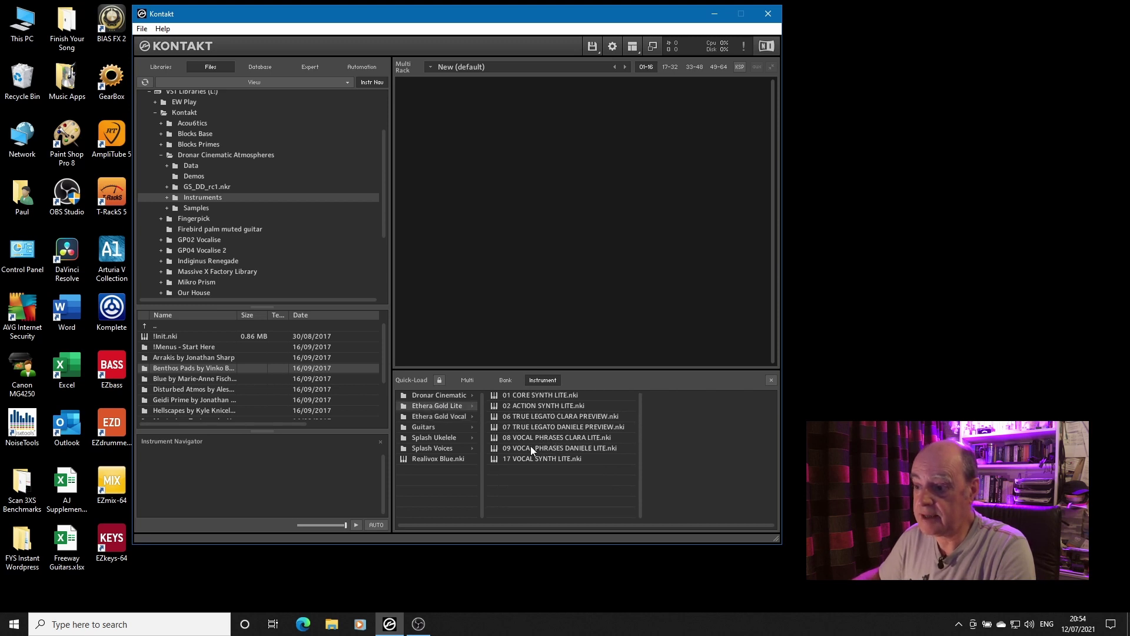
left_click(447, 416)
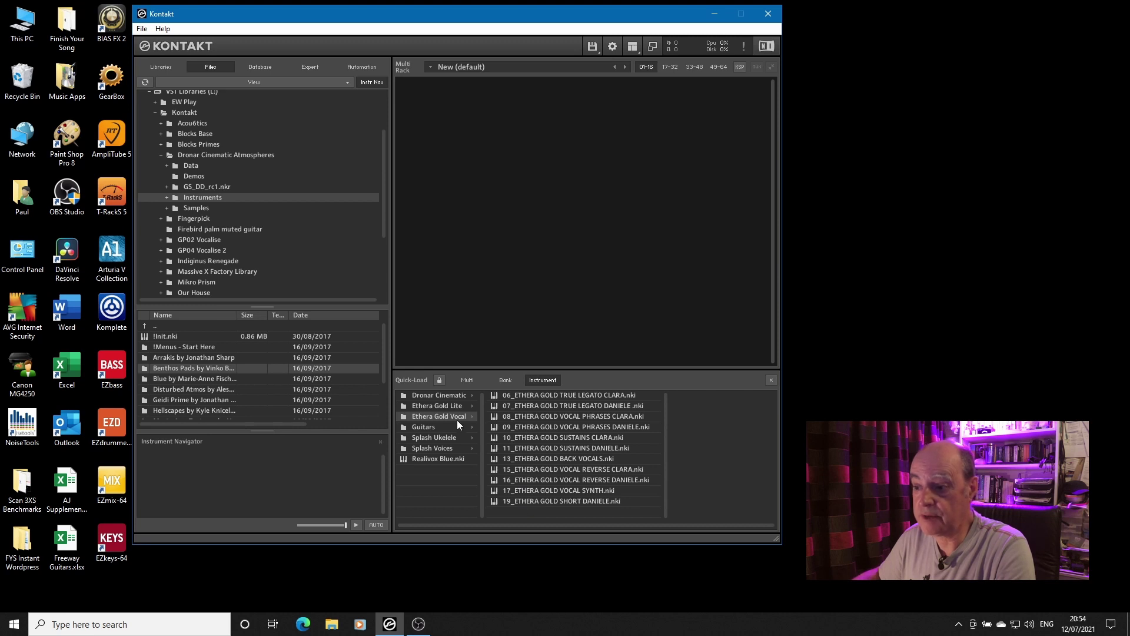
left_click(449, 406)
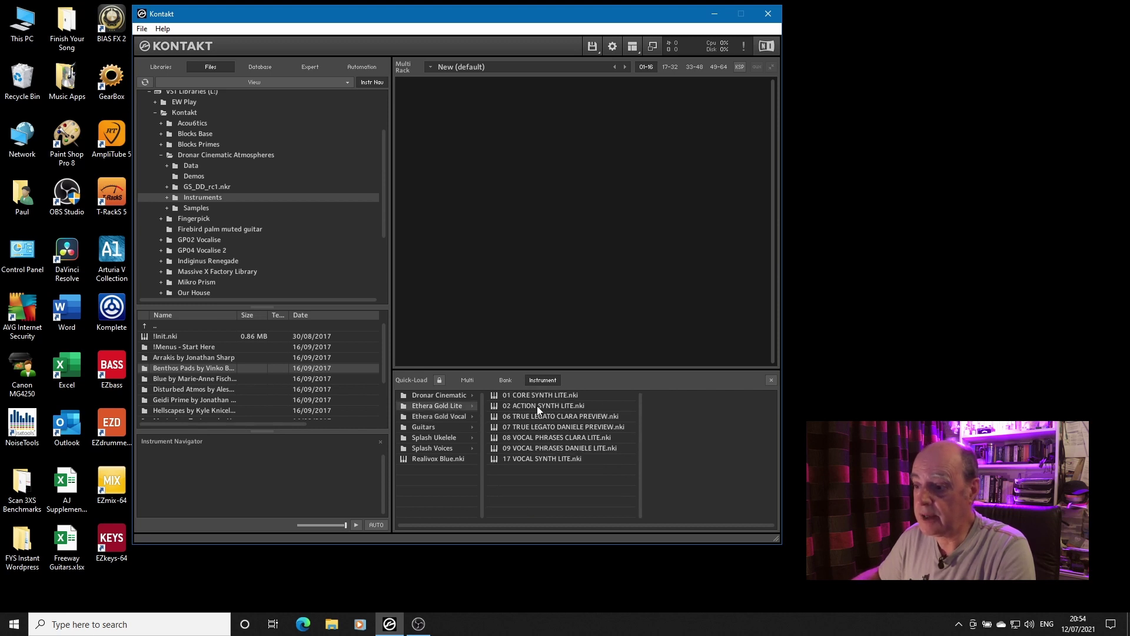
Step: Delete the selected Lite instruments from Quick-Load, then browse the Guitars and Ethera Gold Vocal folders
right_click(540, 438)
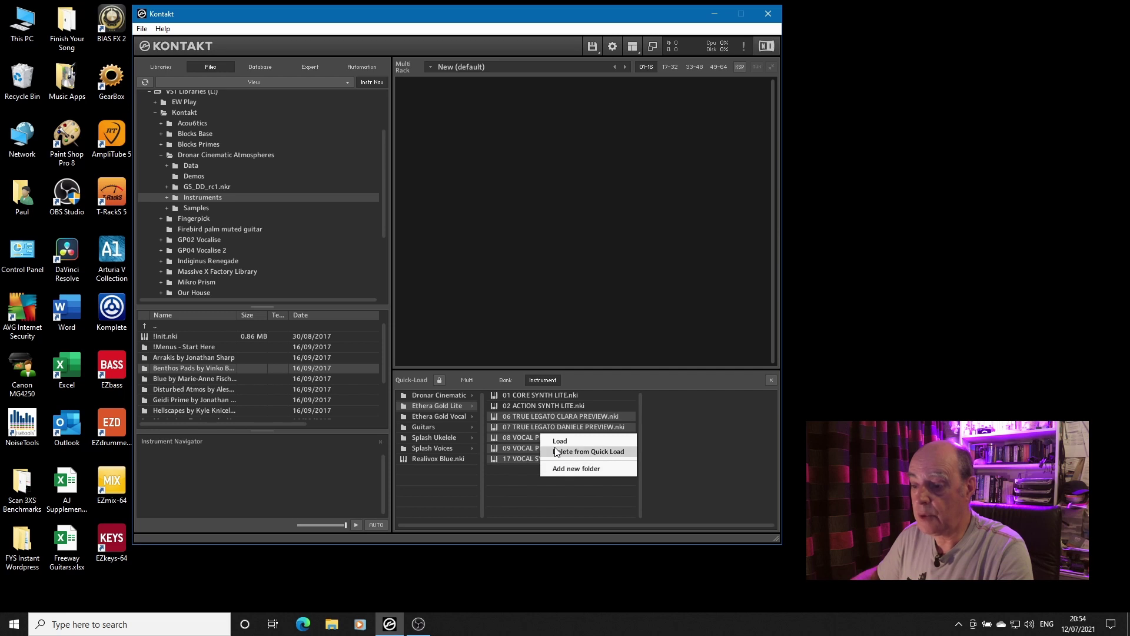
left_click(557, 451)
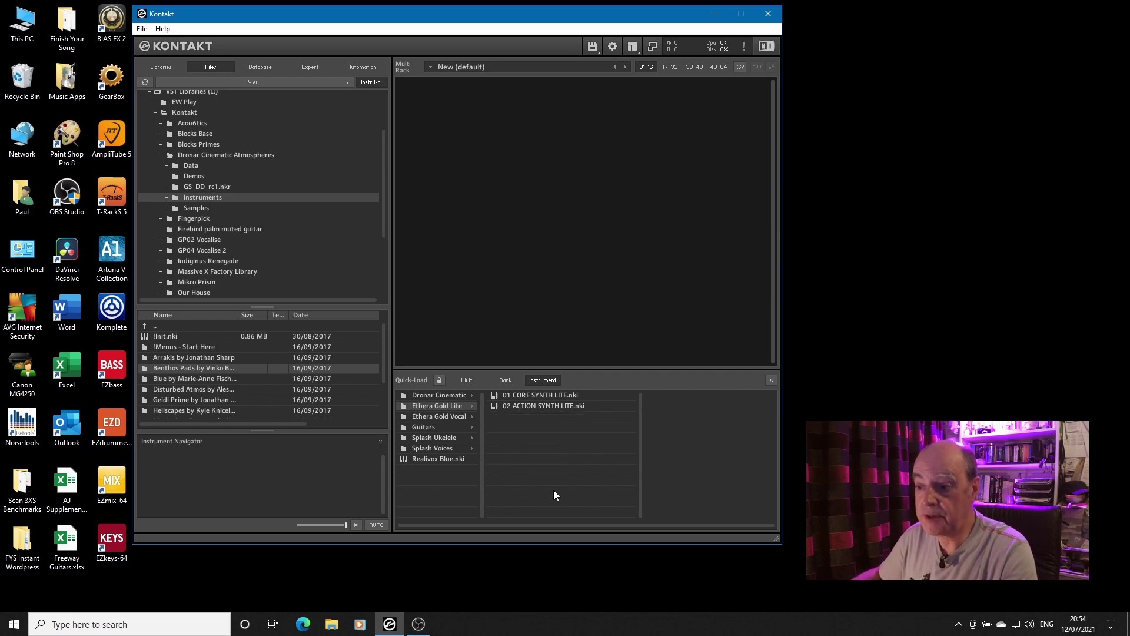
left_click(455, 424)
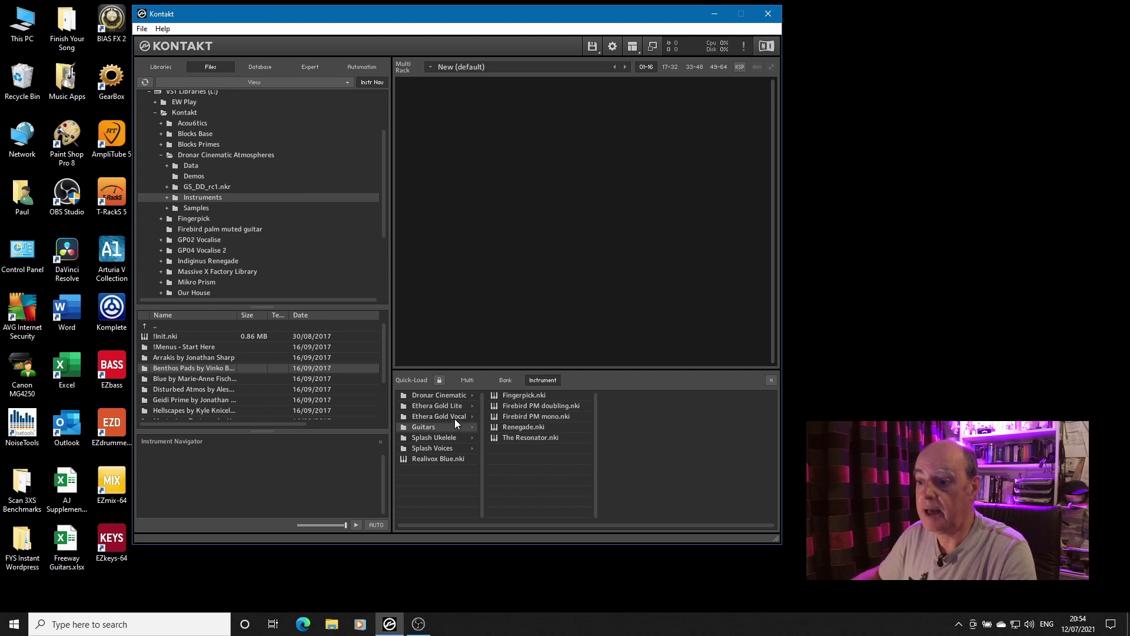
left_click(455, 418)
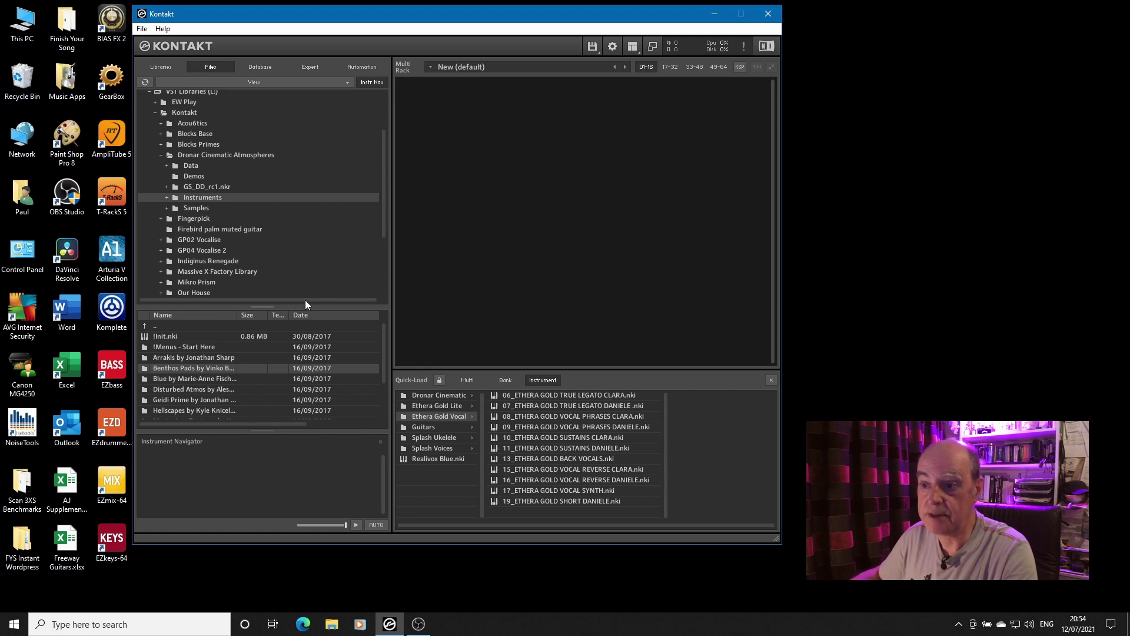
Step: Switch to the Libraries view and load 06_ETHERA GOLD TRUE LEGATO CLARA.nki via the rack's Ethera Gold Vocal quick-load menu
left_click(165, 66)
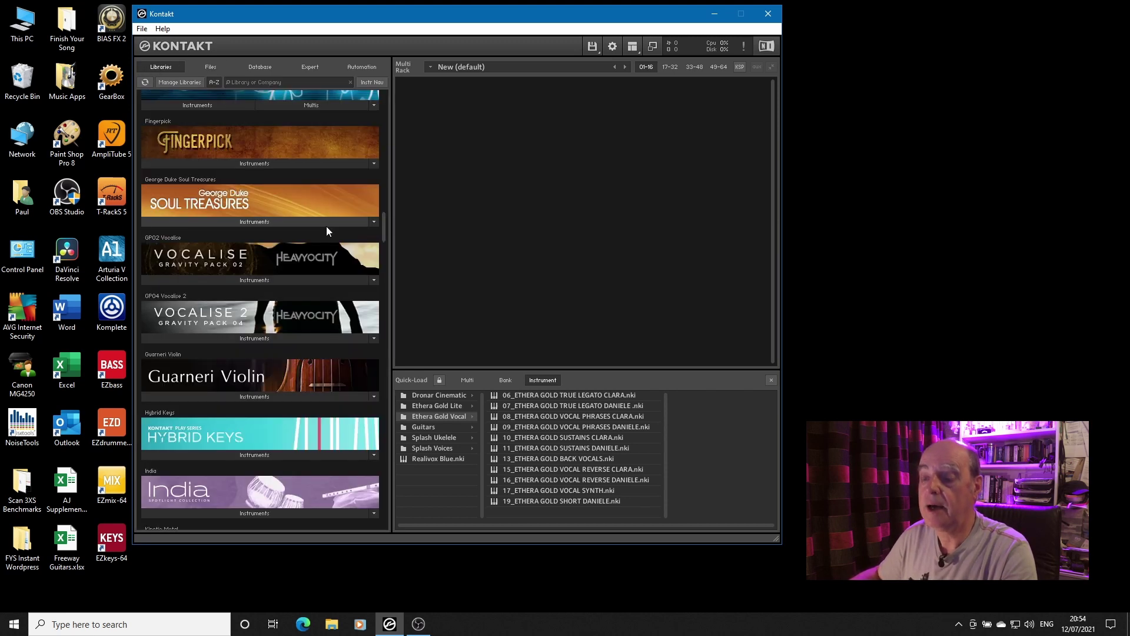
right_click(426, 66)
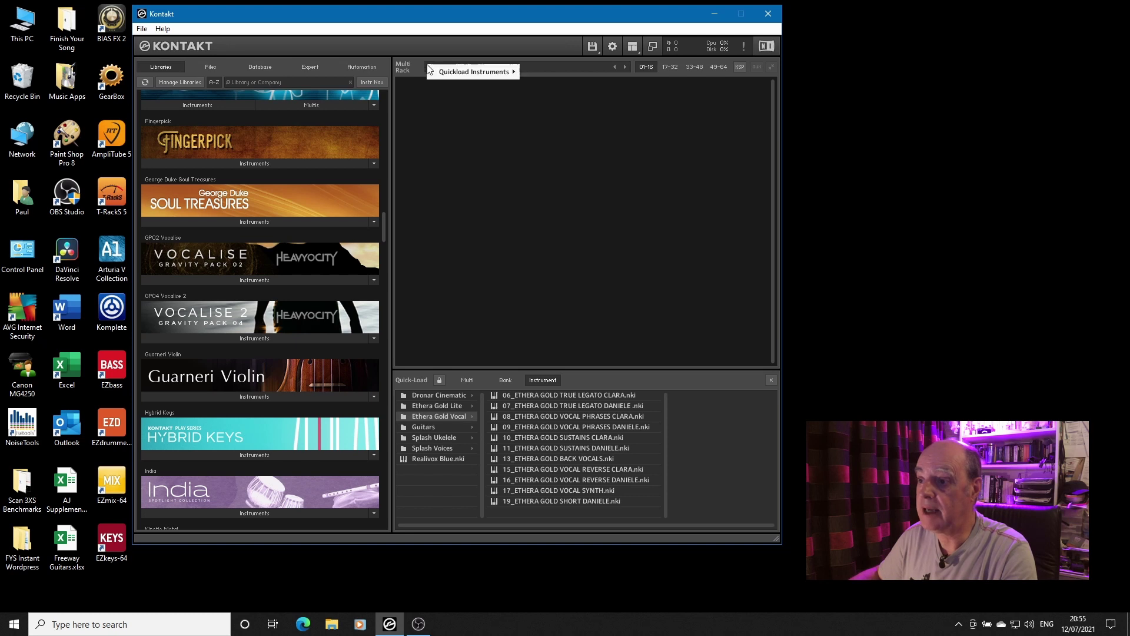
mouse_move(448, 72)
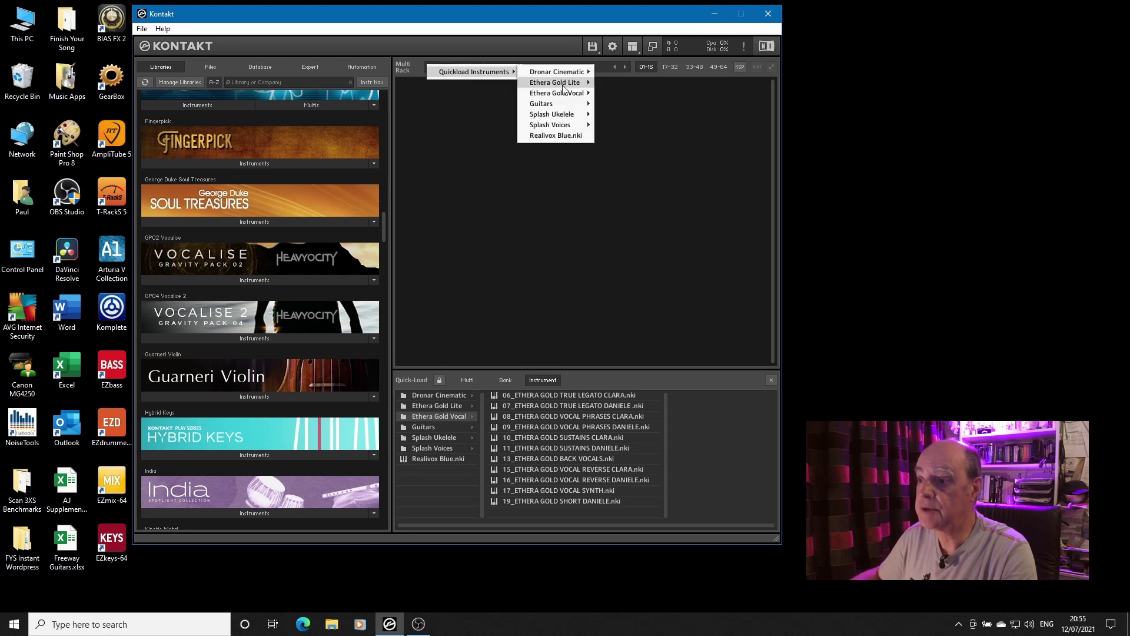
mouse_move(563, 93)
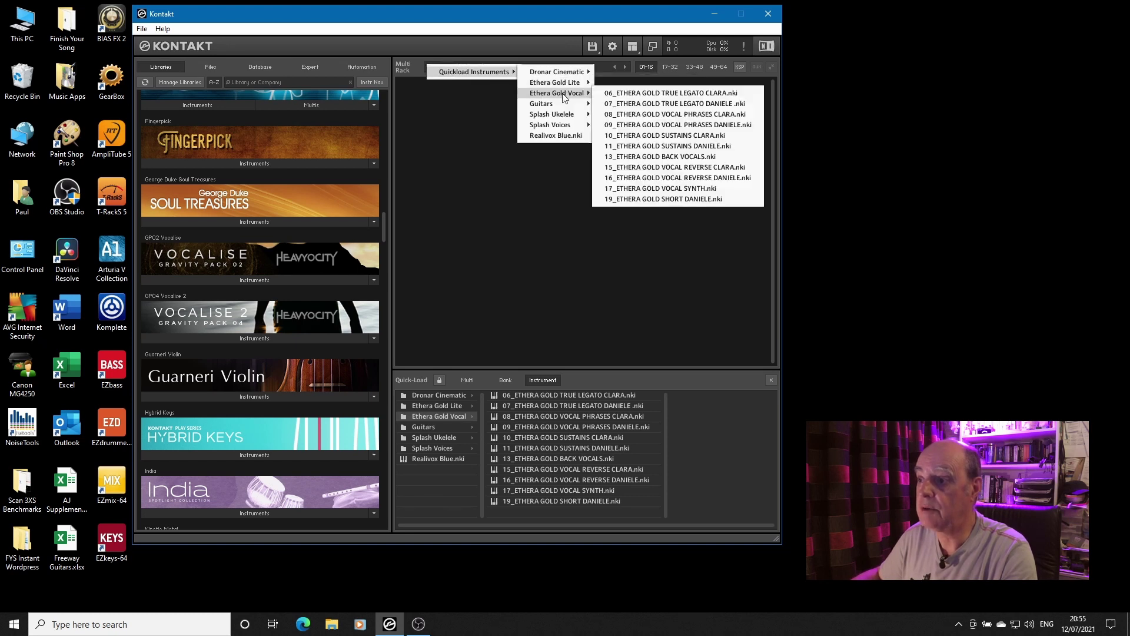
left_click(636, 96)
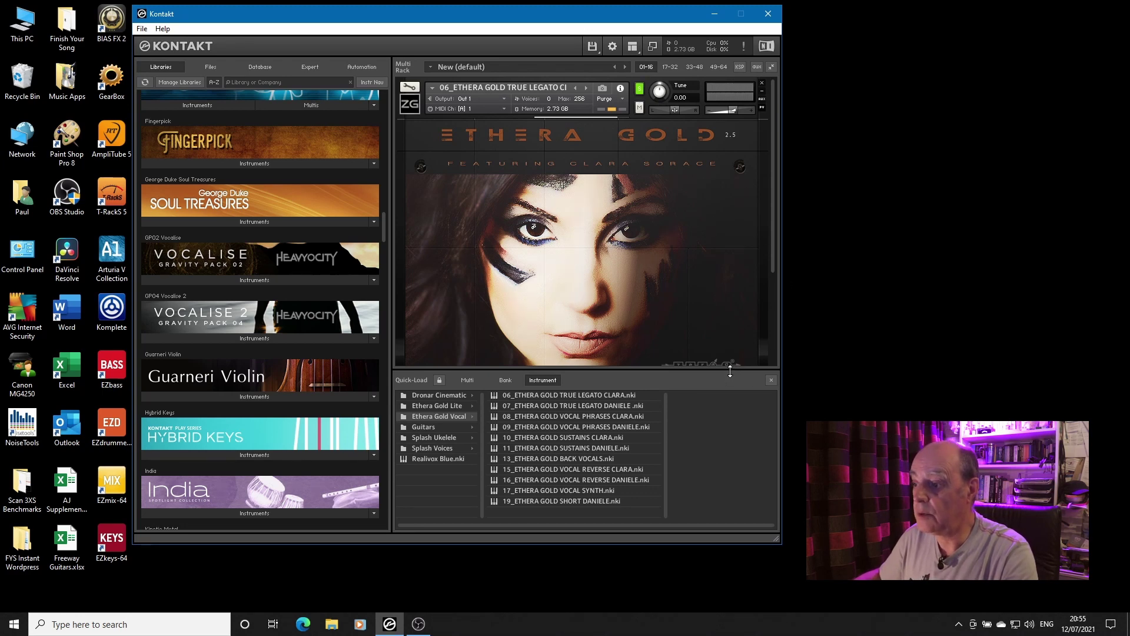
Step: Resize and close the Quick-Load panel to reveal TRUE LEGATO CLARA's Epic Legato OH controls
mouse_move(730, 371)
left_mouse_down()
mouse_move(726, 246)
mouse_move(727, 412)
mouse_move(712, 265)
mouse_move(734, 384)
left_mouse_up()
left_click(770, 392)
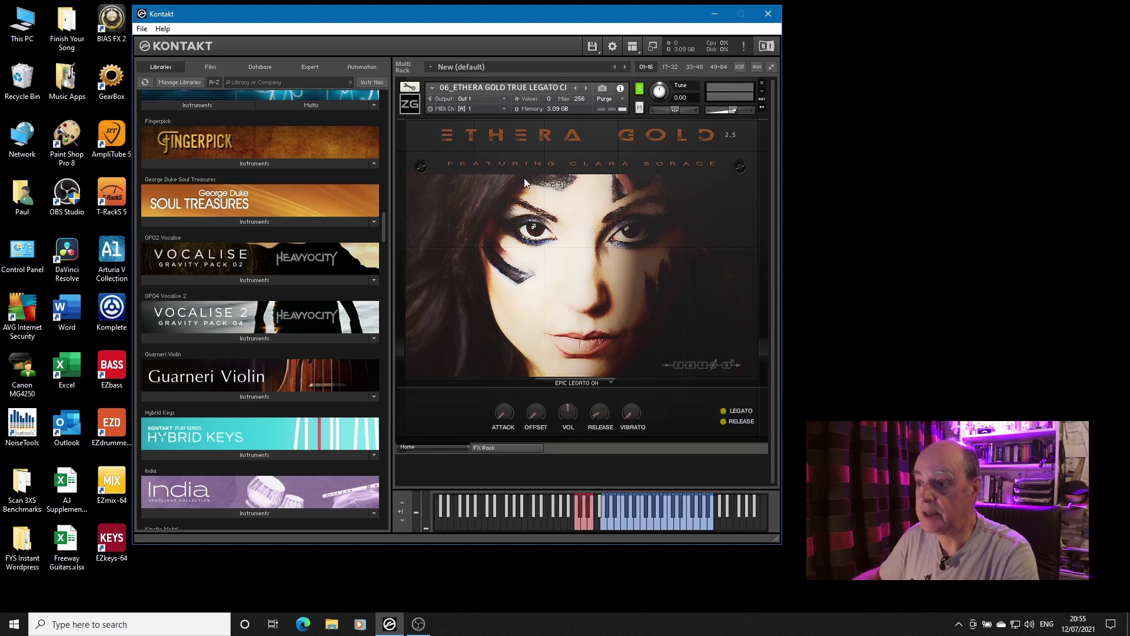
Step: Check the Multi and instrument quick-load menus, dismiss them, and reopen the Quick-Load panel with Ctrl+F
left_click(431, 87)
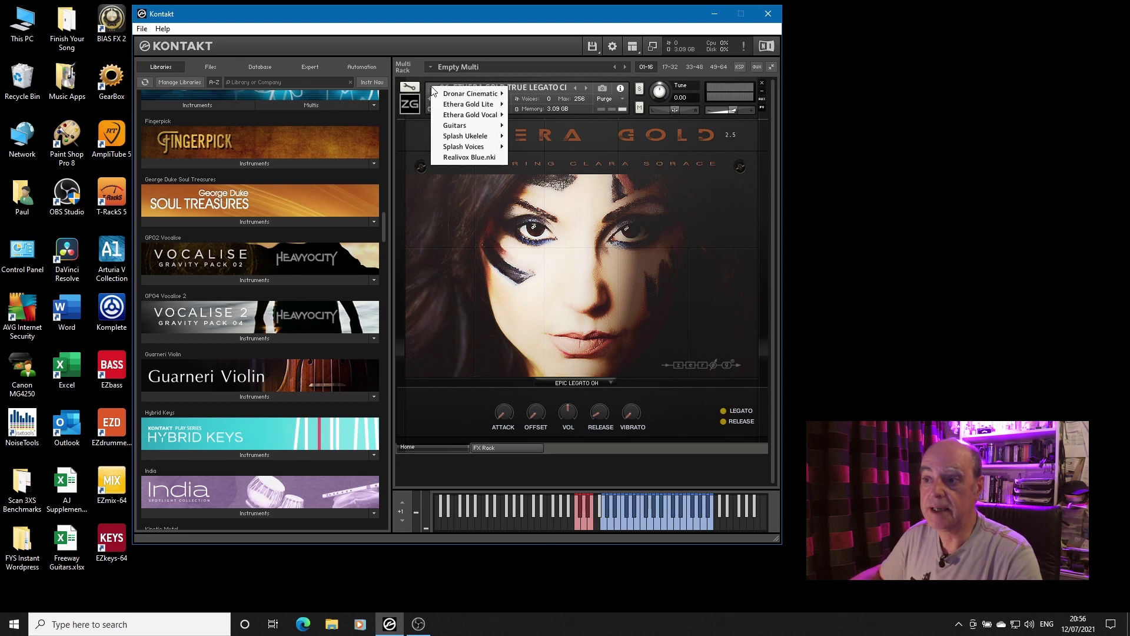
left_click(432, 65)
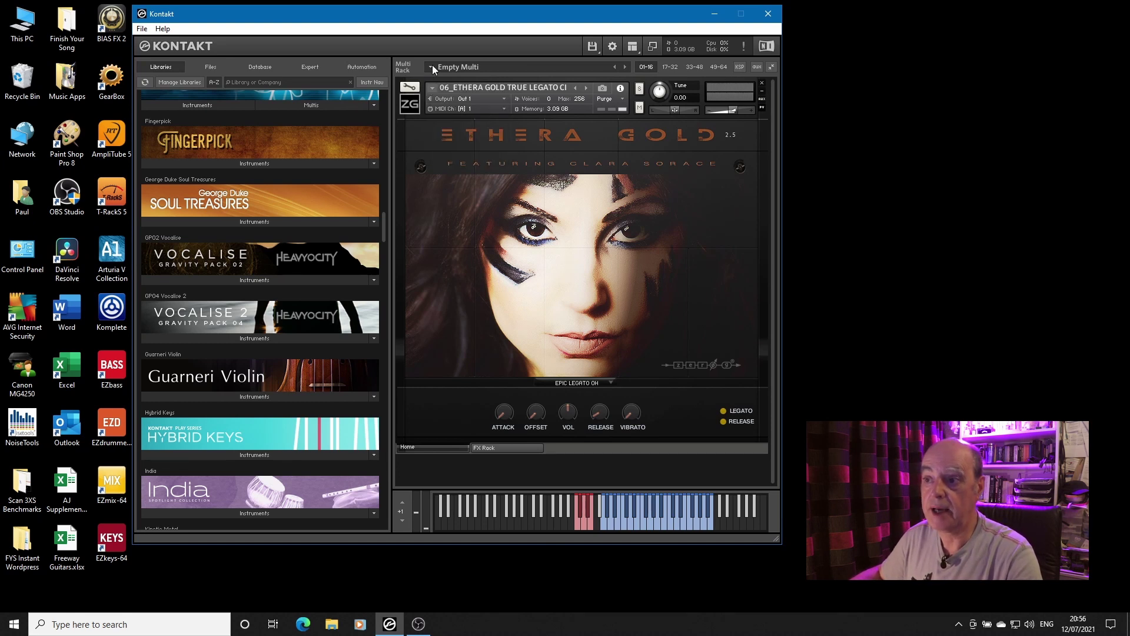
mouse_move(465, 73)
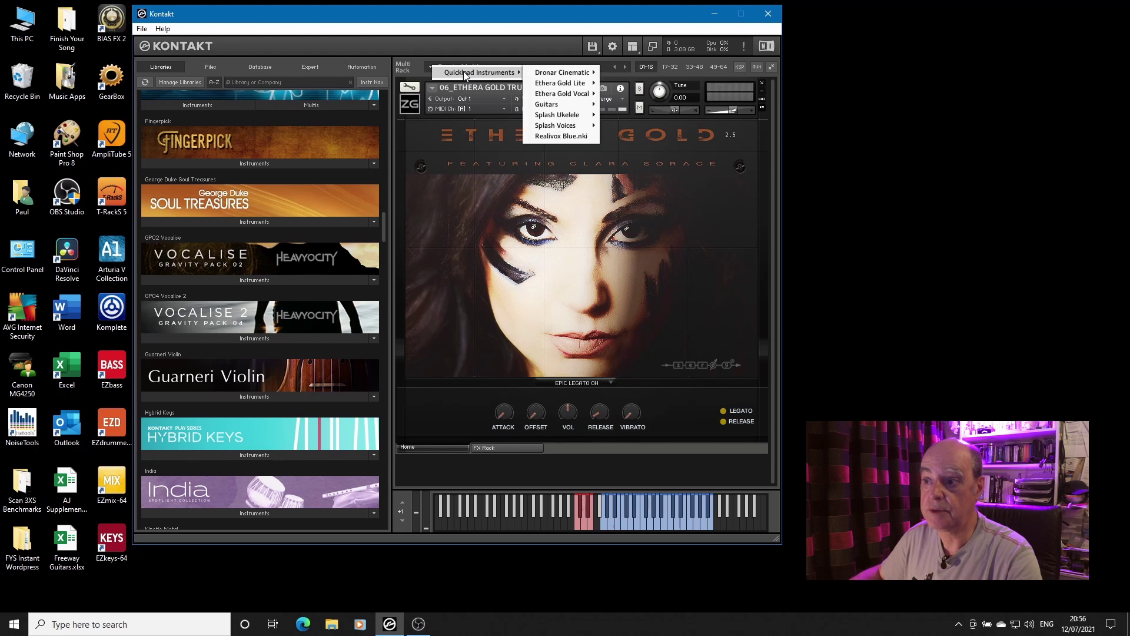
left_click(432, 87)
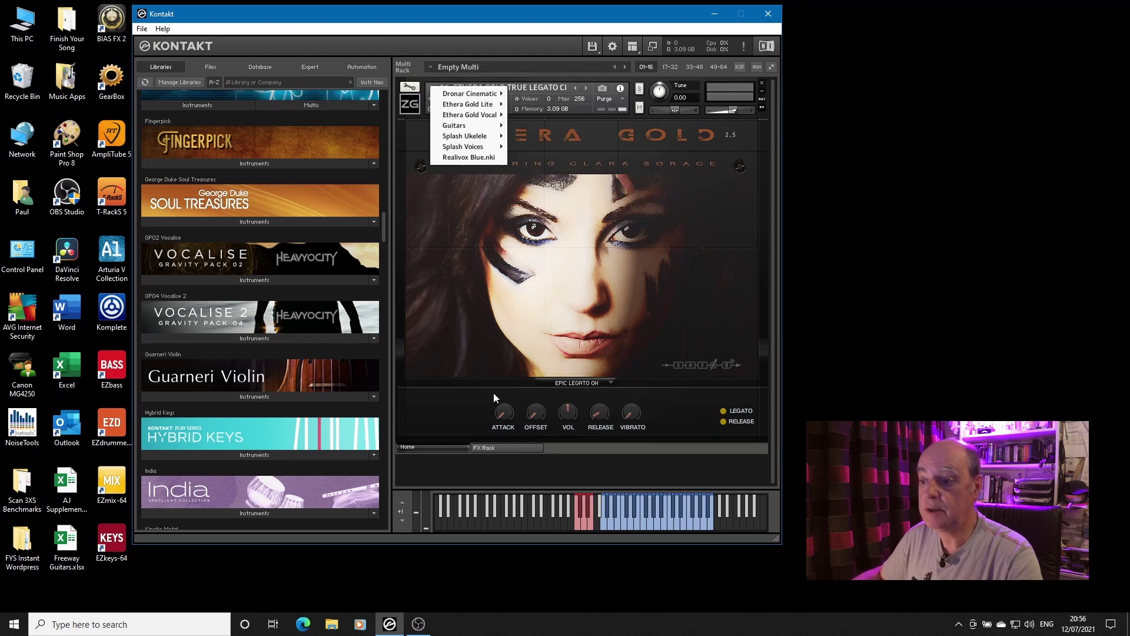
left_click(499, 472)
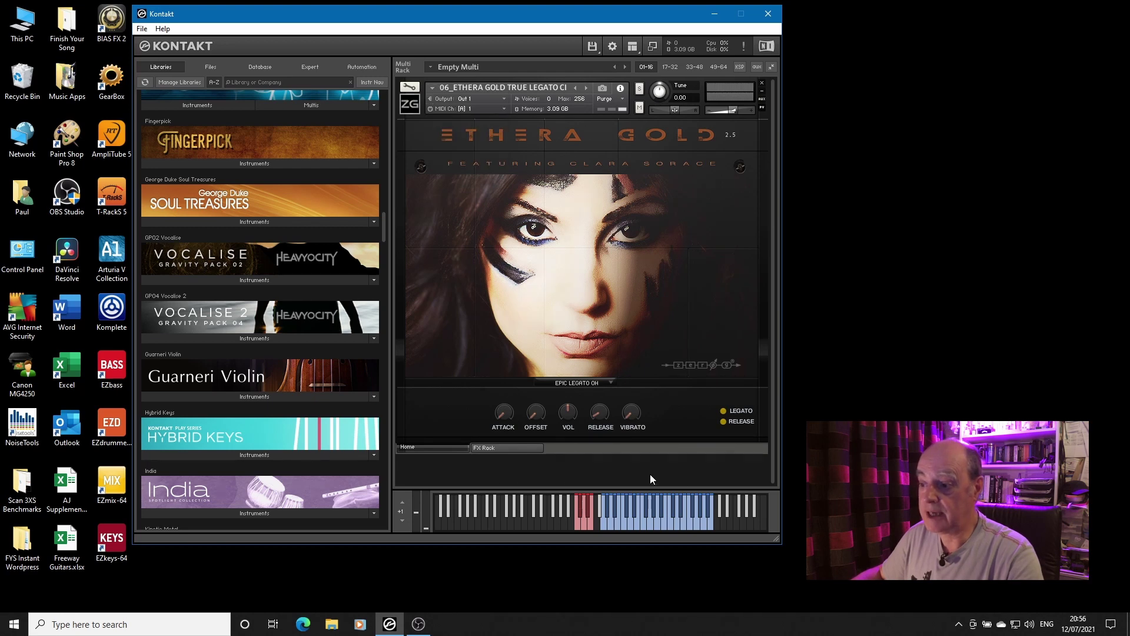
key("ctrl+f")
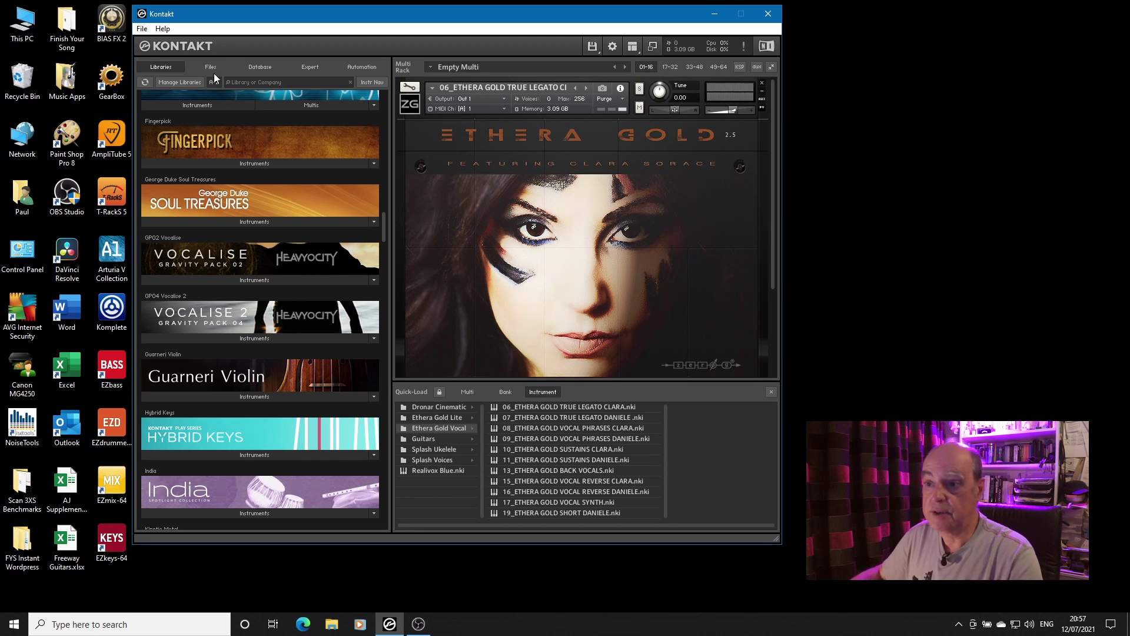
Step: Scroll the Libraries list and show the five Guitars instruments, Fingerpick.nki to The Resonator.nki
left_click_drag(382, 224, 372, 93)
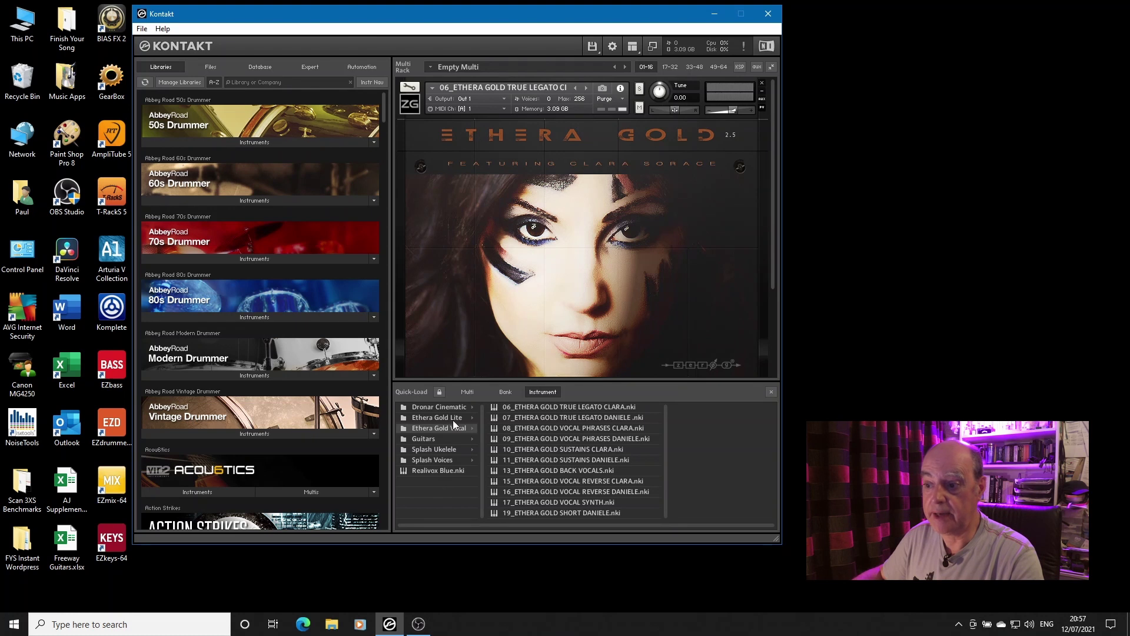
left_click(442, 439)
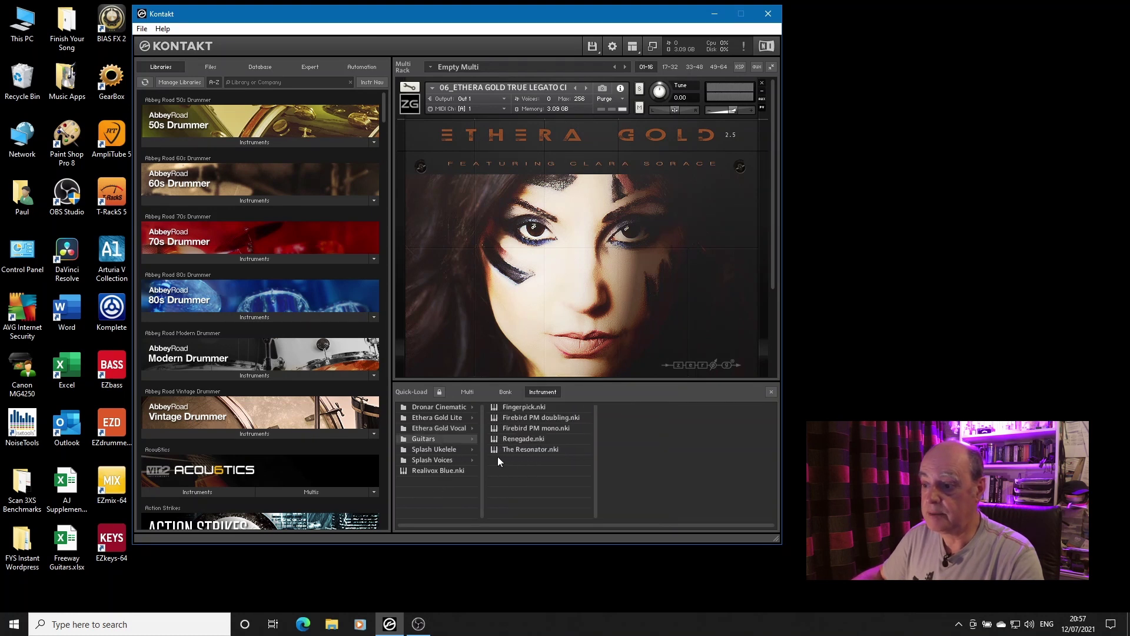